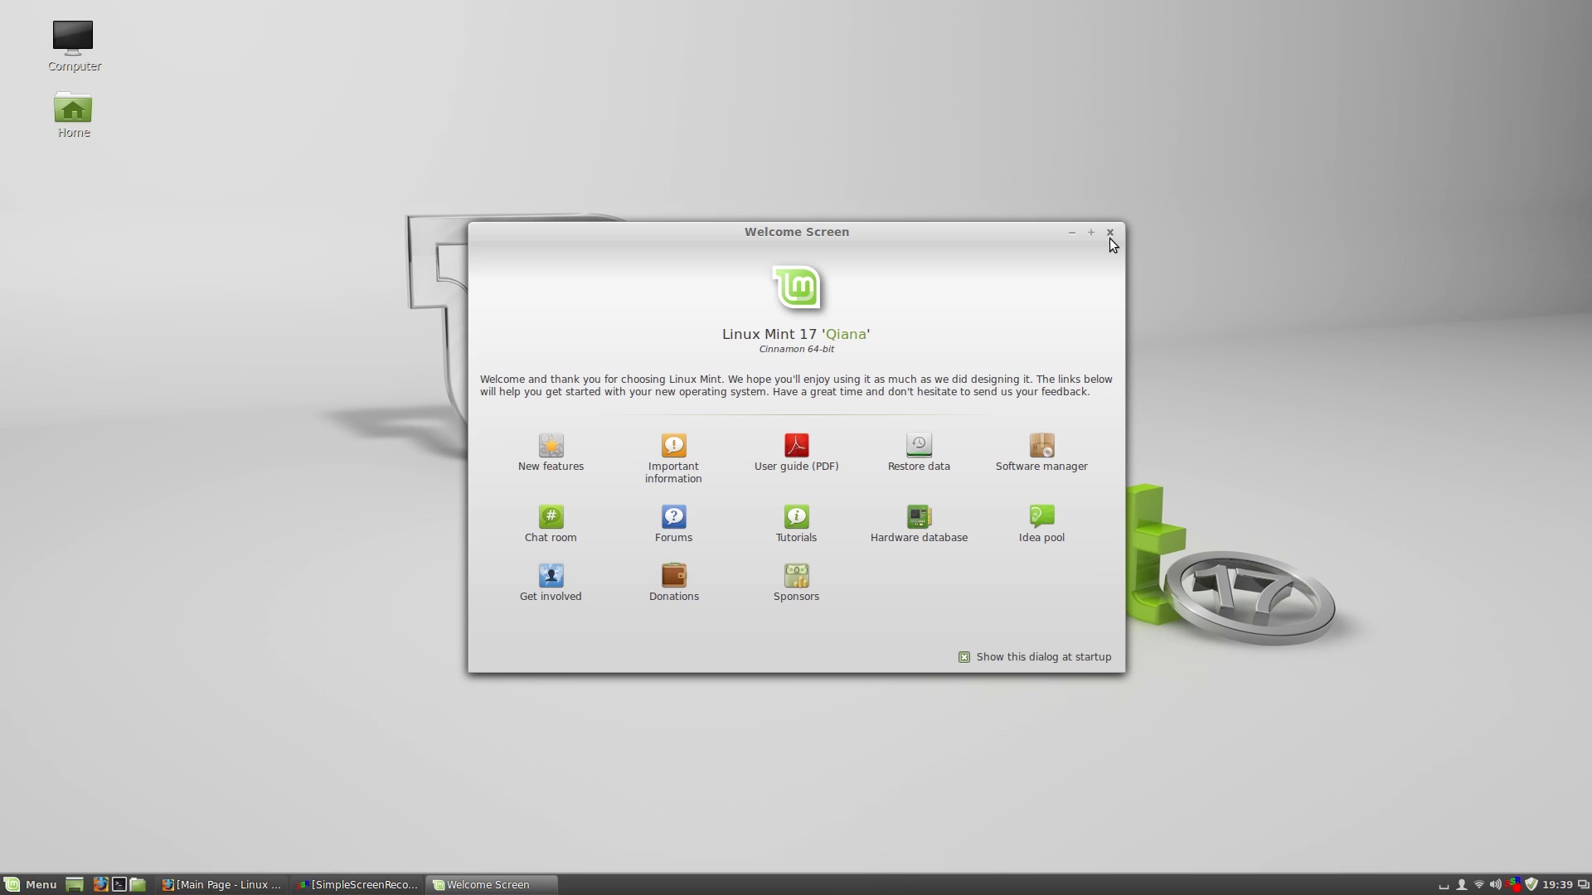
# Step: In a terminal, run cinnamon --version and uname -a to show Cinnamon 2.2.9 and kernel 3.13.0-24-generic x86_64
pyautogui.click(1112, 233)
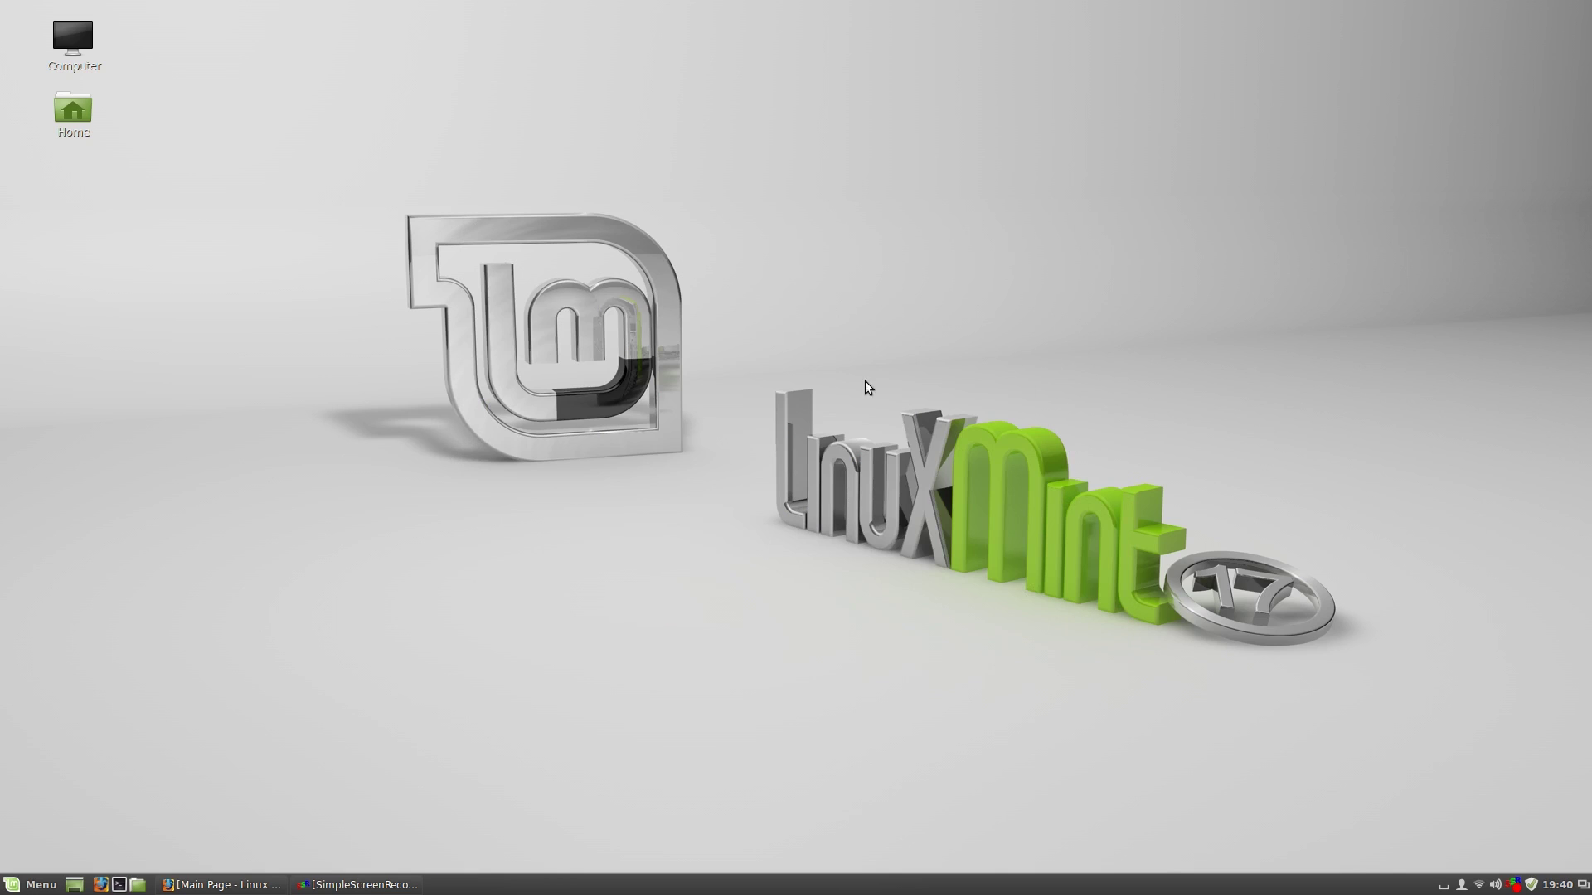
pyautogui.hotkey('ctrl', 'alt', 't')
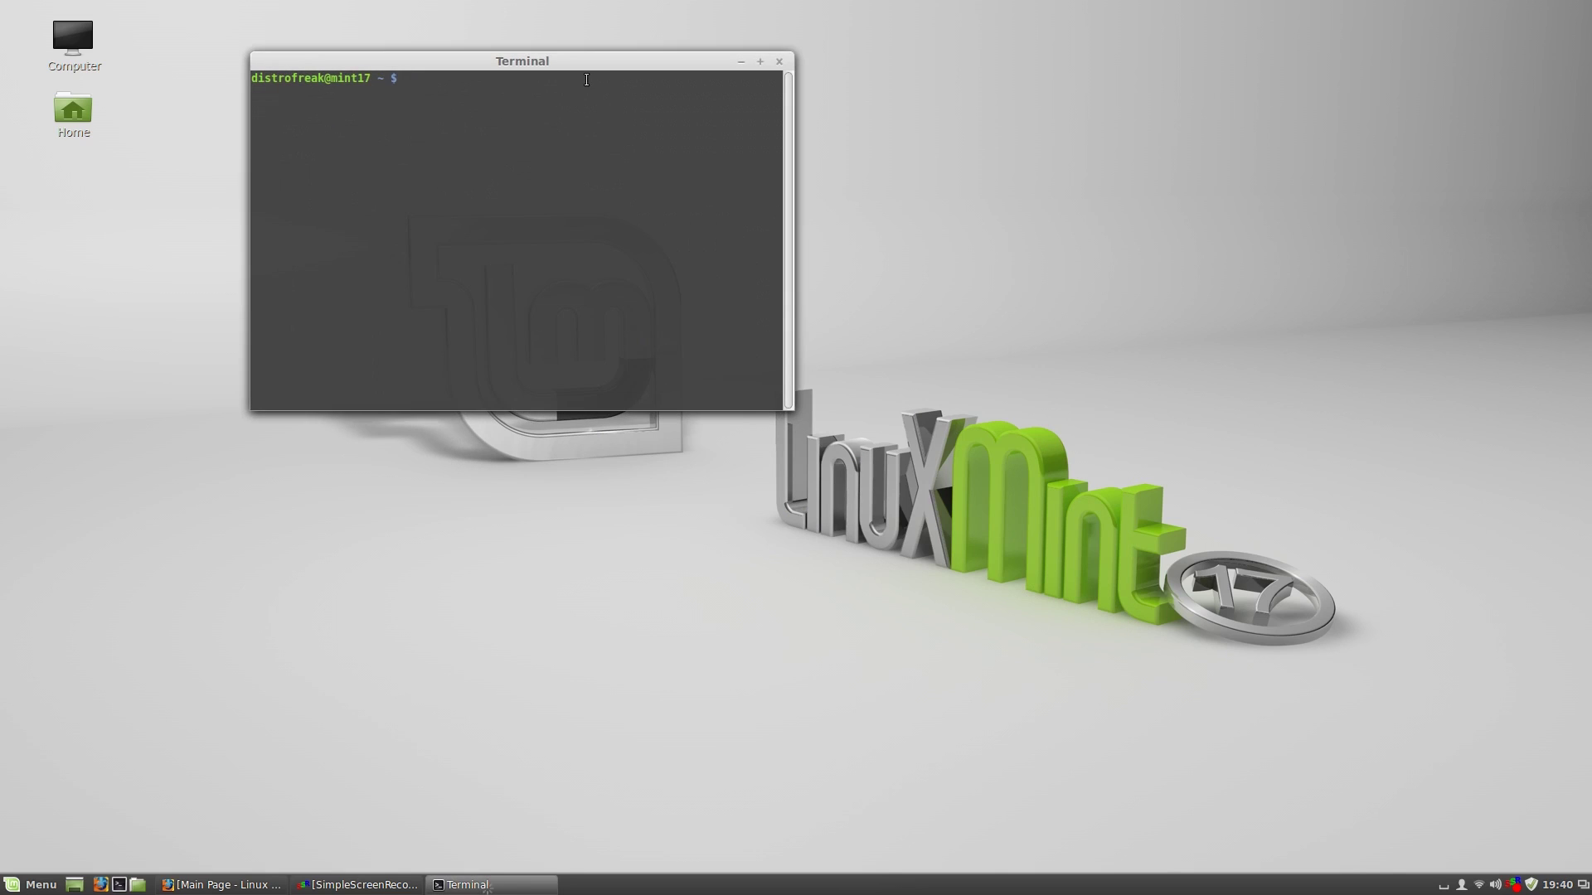
pyautogui.write('cin')
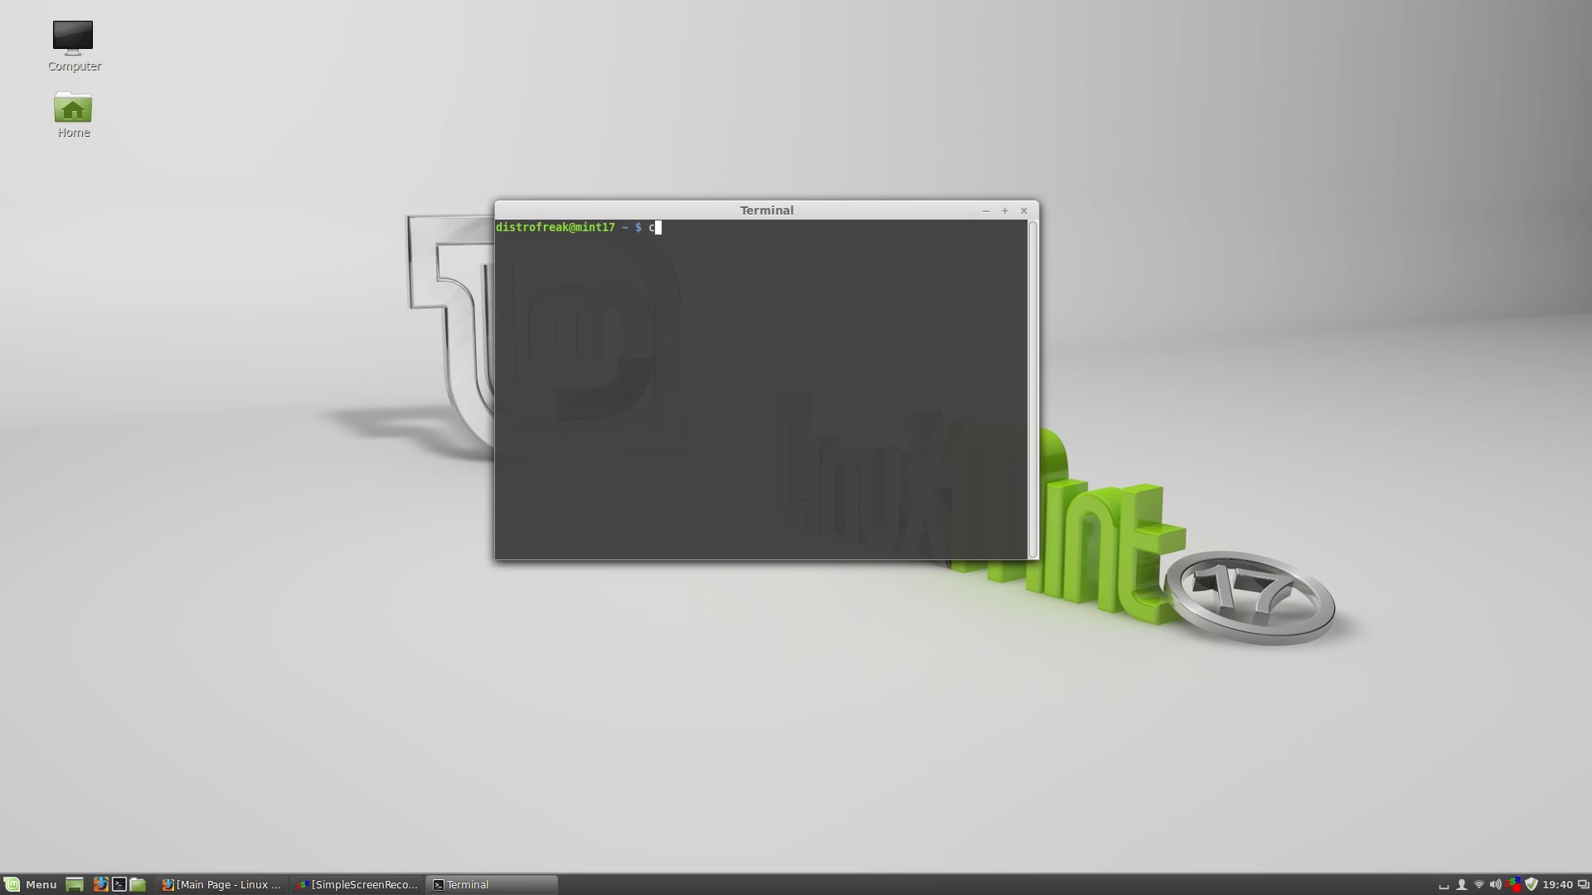
pyautogui.write('namon --version')
pyautogui.press('Return')
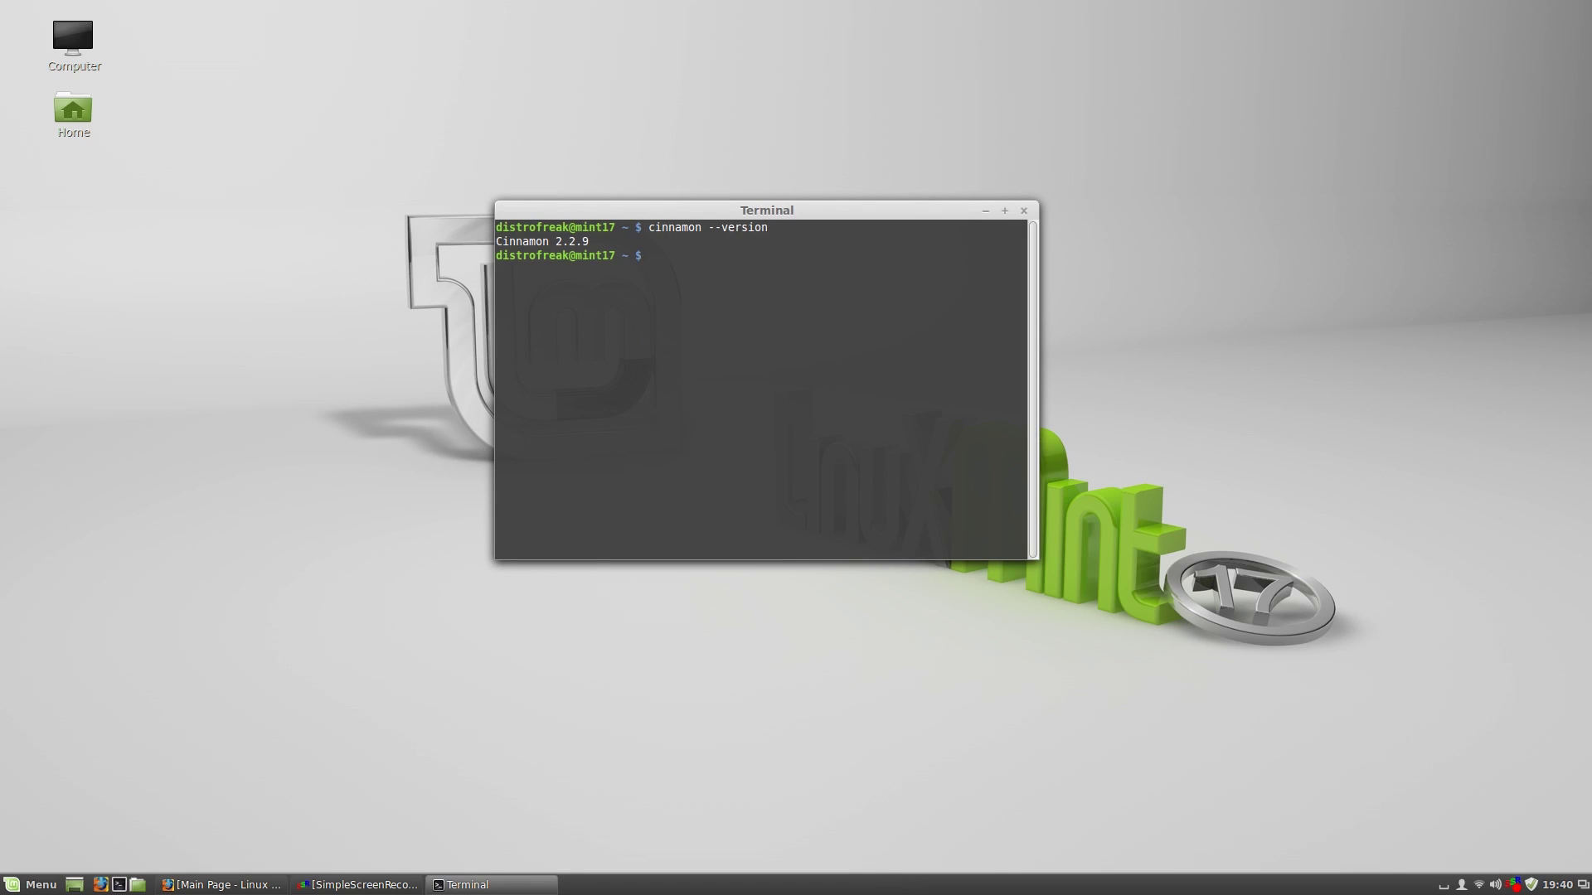
pyautogui.write('uname -a')
pyautogui.press('Return')
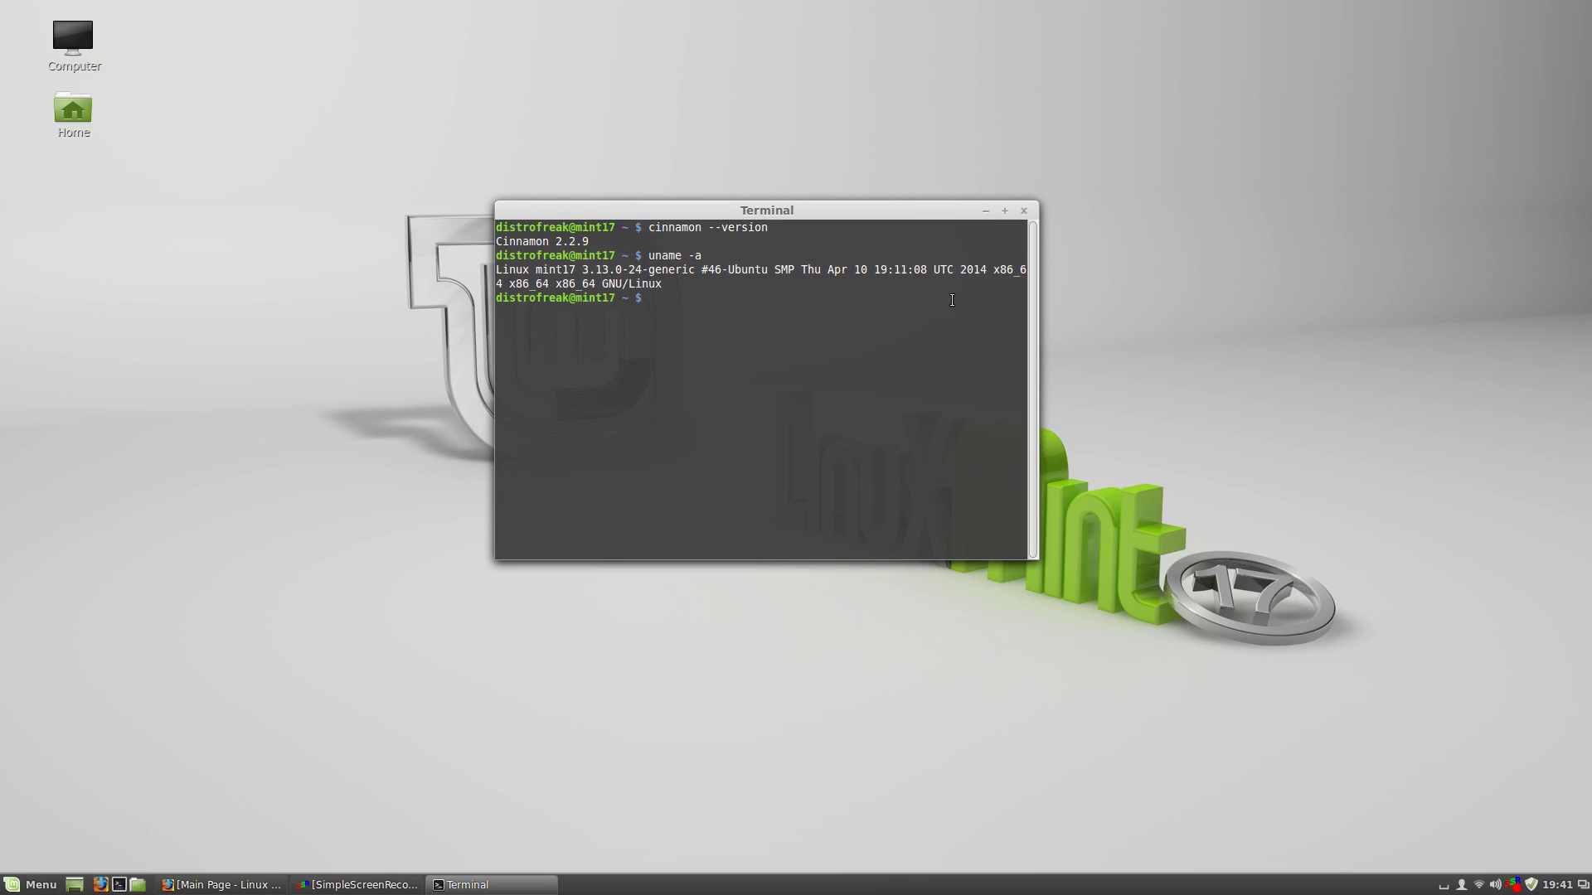
pyautogui.press('super')
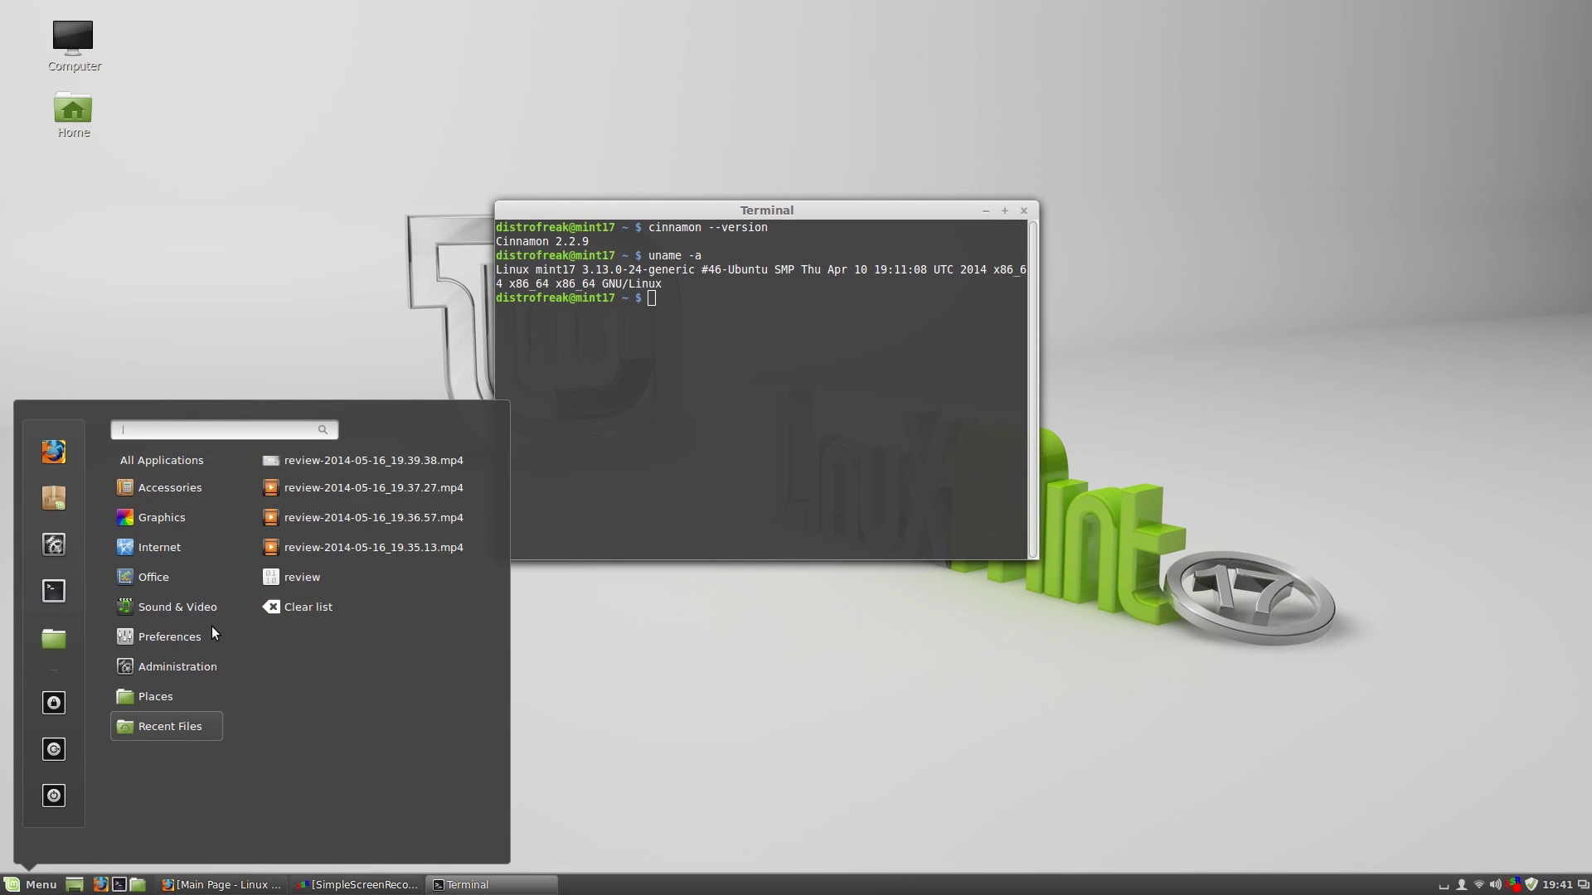
# Step: Browse the menu categories Accessories, Recent Files, Places, Internet and Sound & Video
pyautogui.moveTo(219, 485)
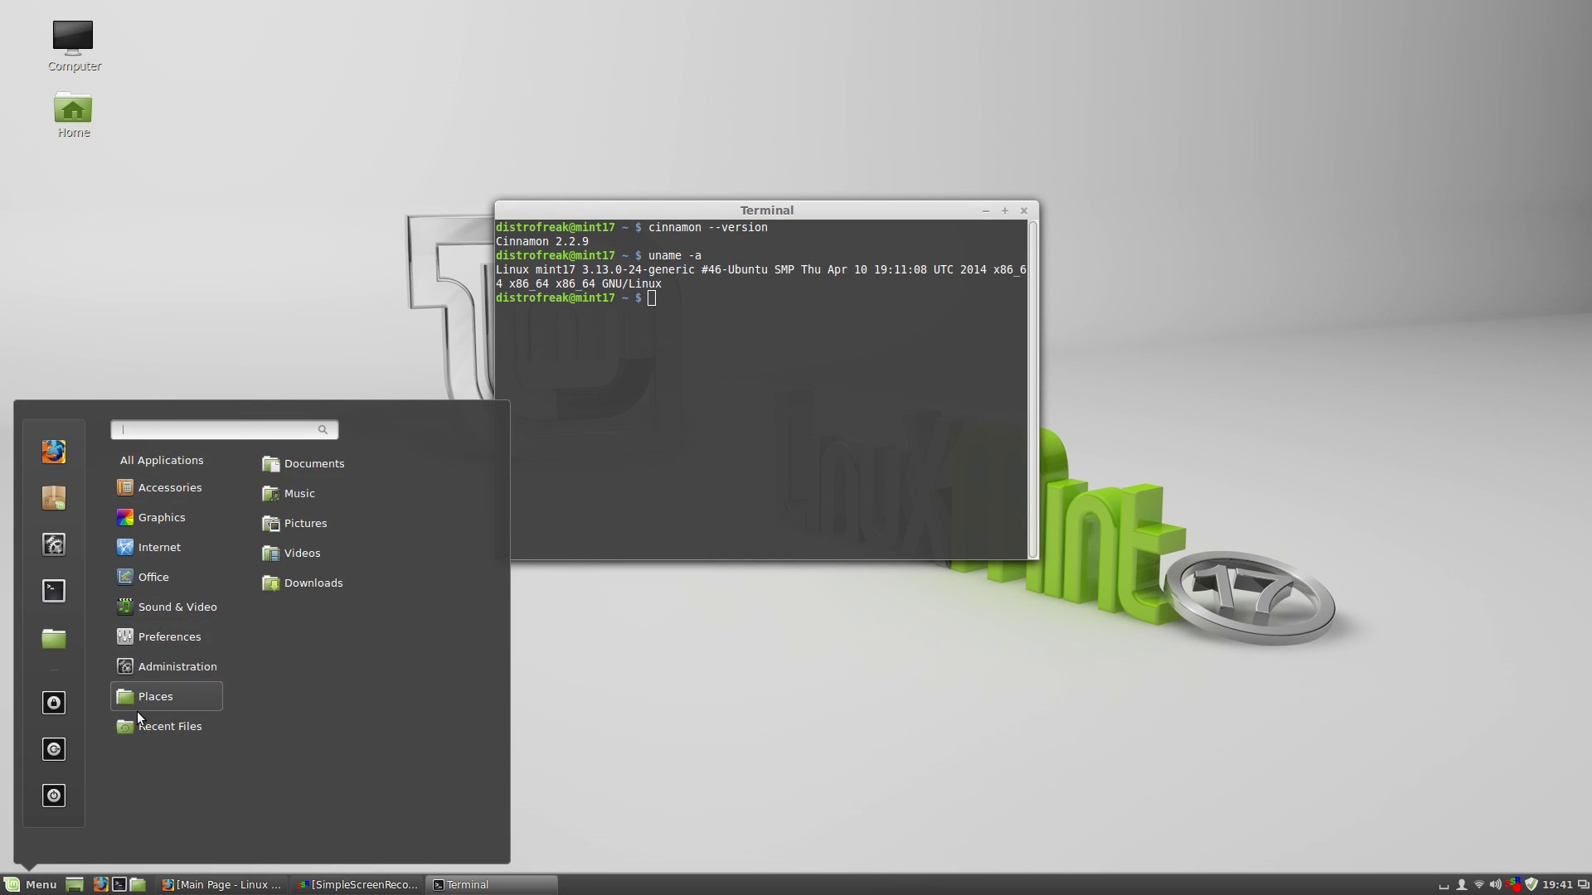
pyautogui.moveTo(133, 728)
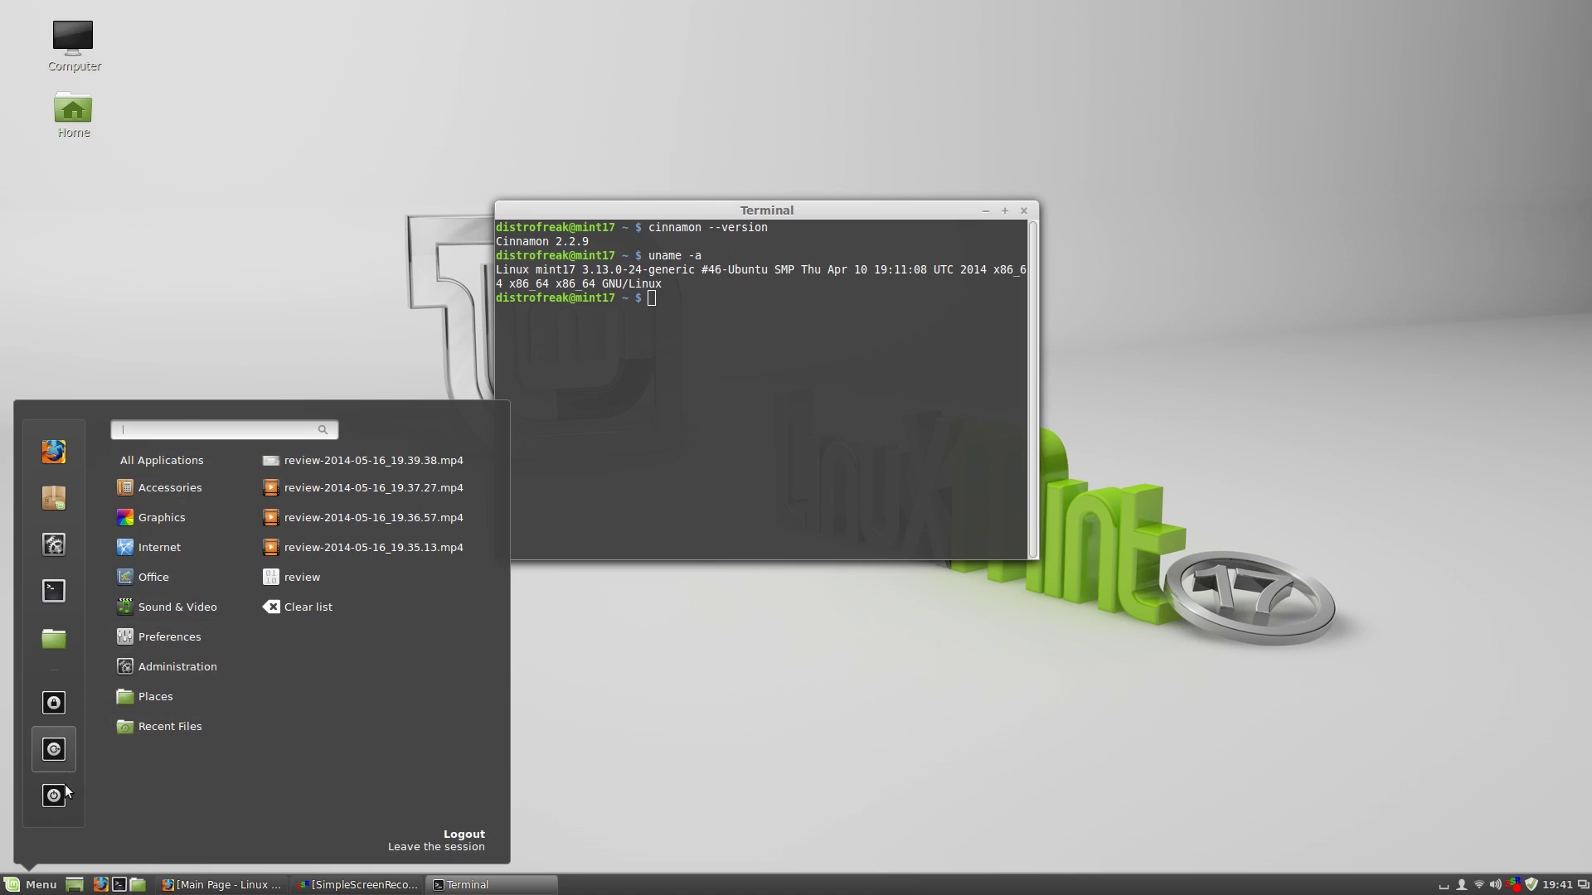
pyautogui.moveTo(161, 461)
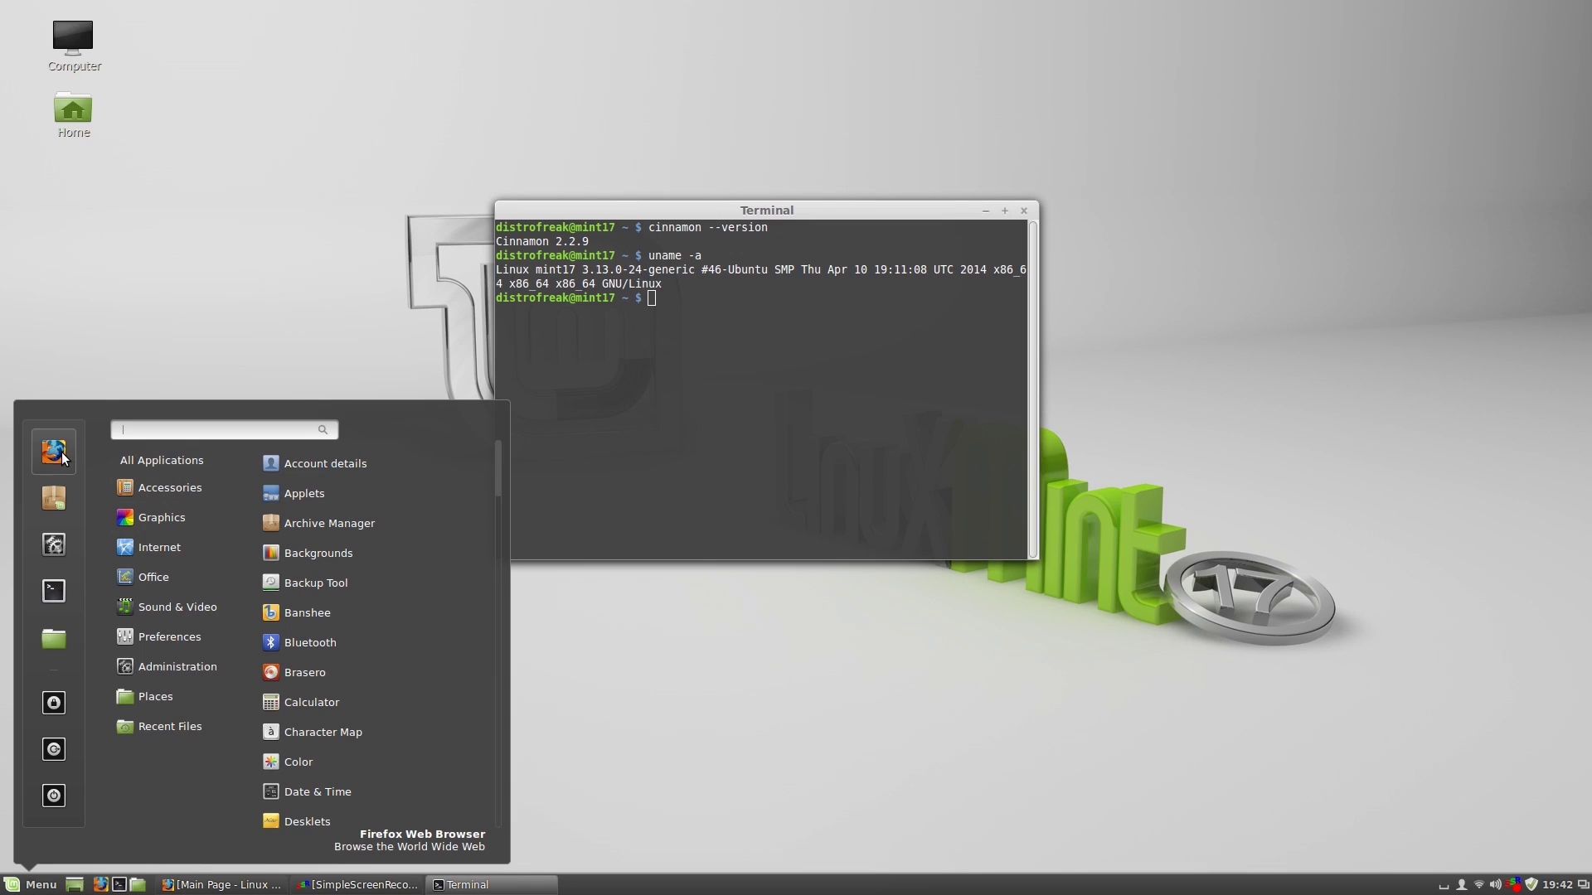
pyautogui.moveTo(191, 579)
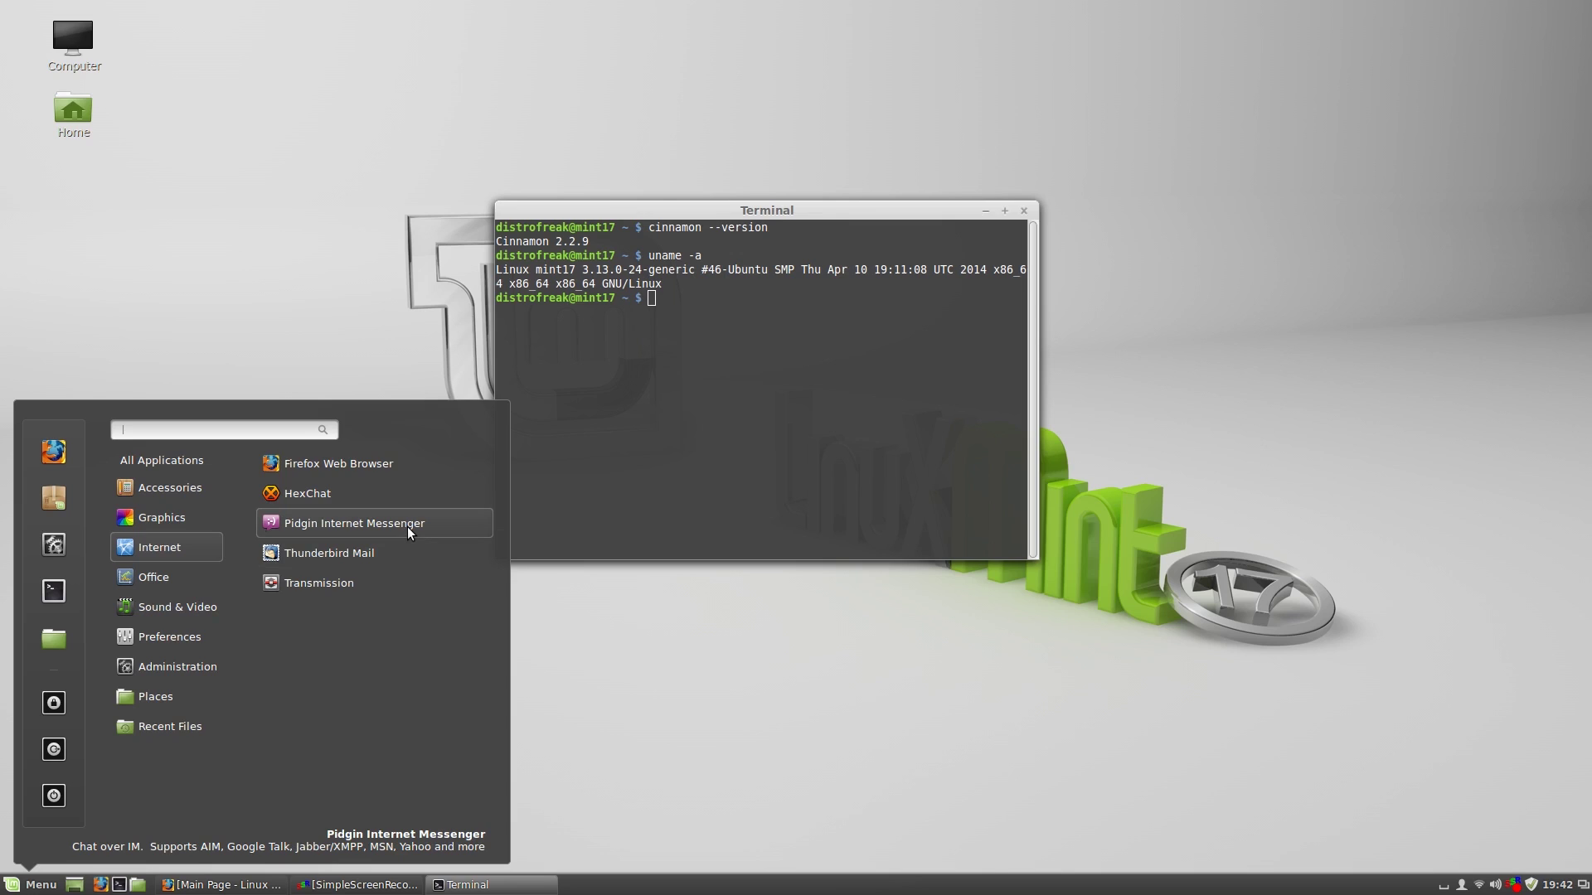
pyautogui.moveTo(213, 604)
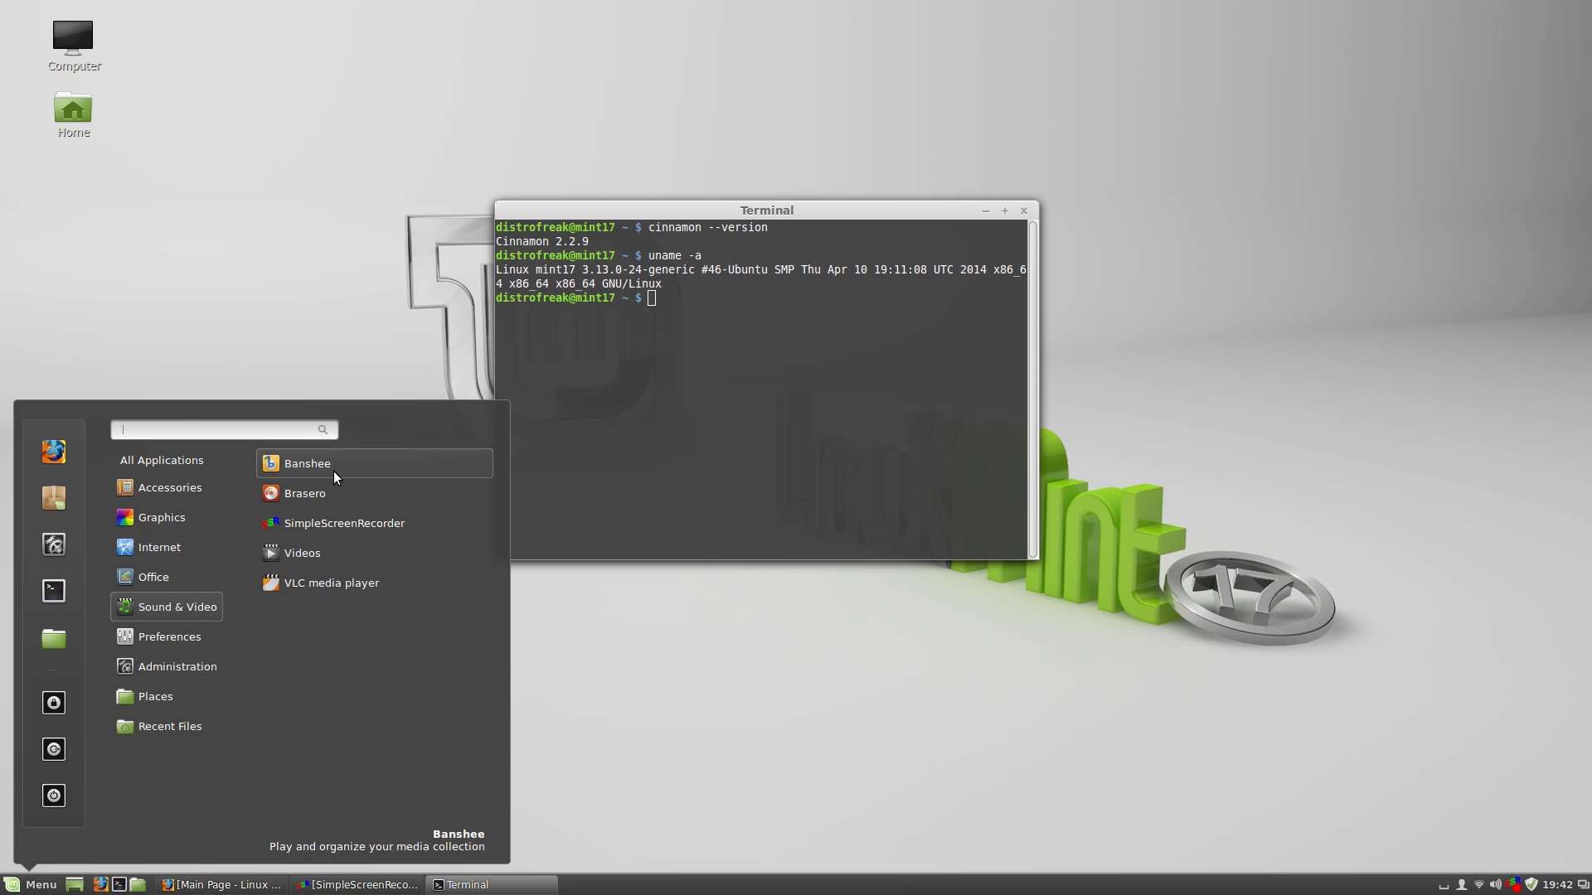
pyautogui.click(540, 472)
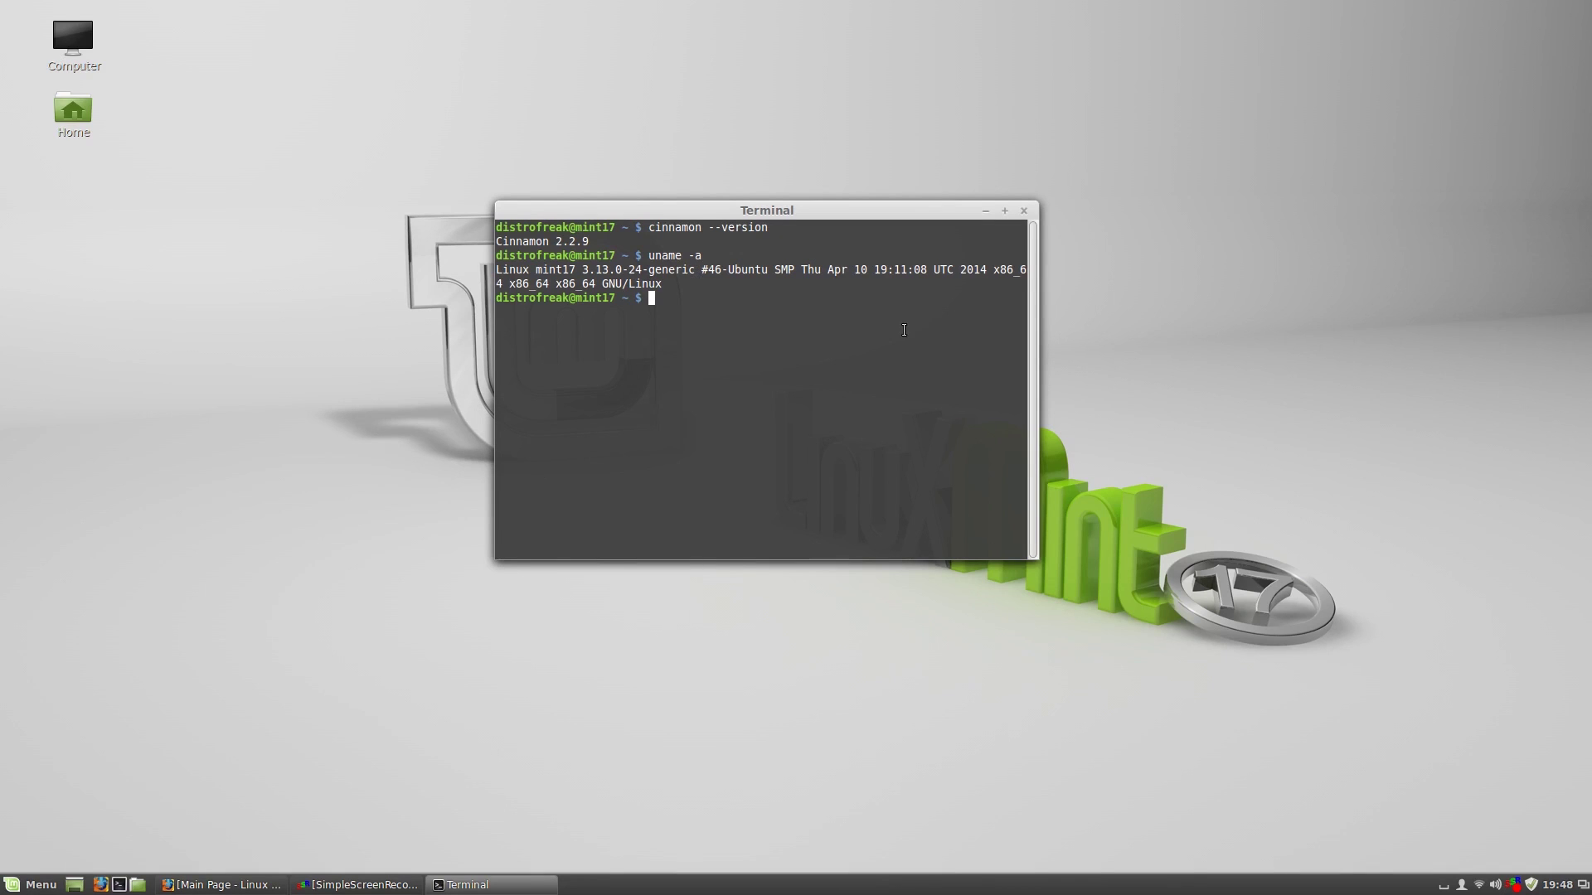
pyautogui.doubleClick(67, 122)
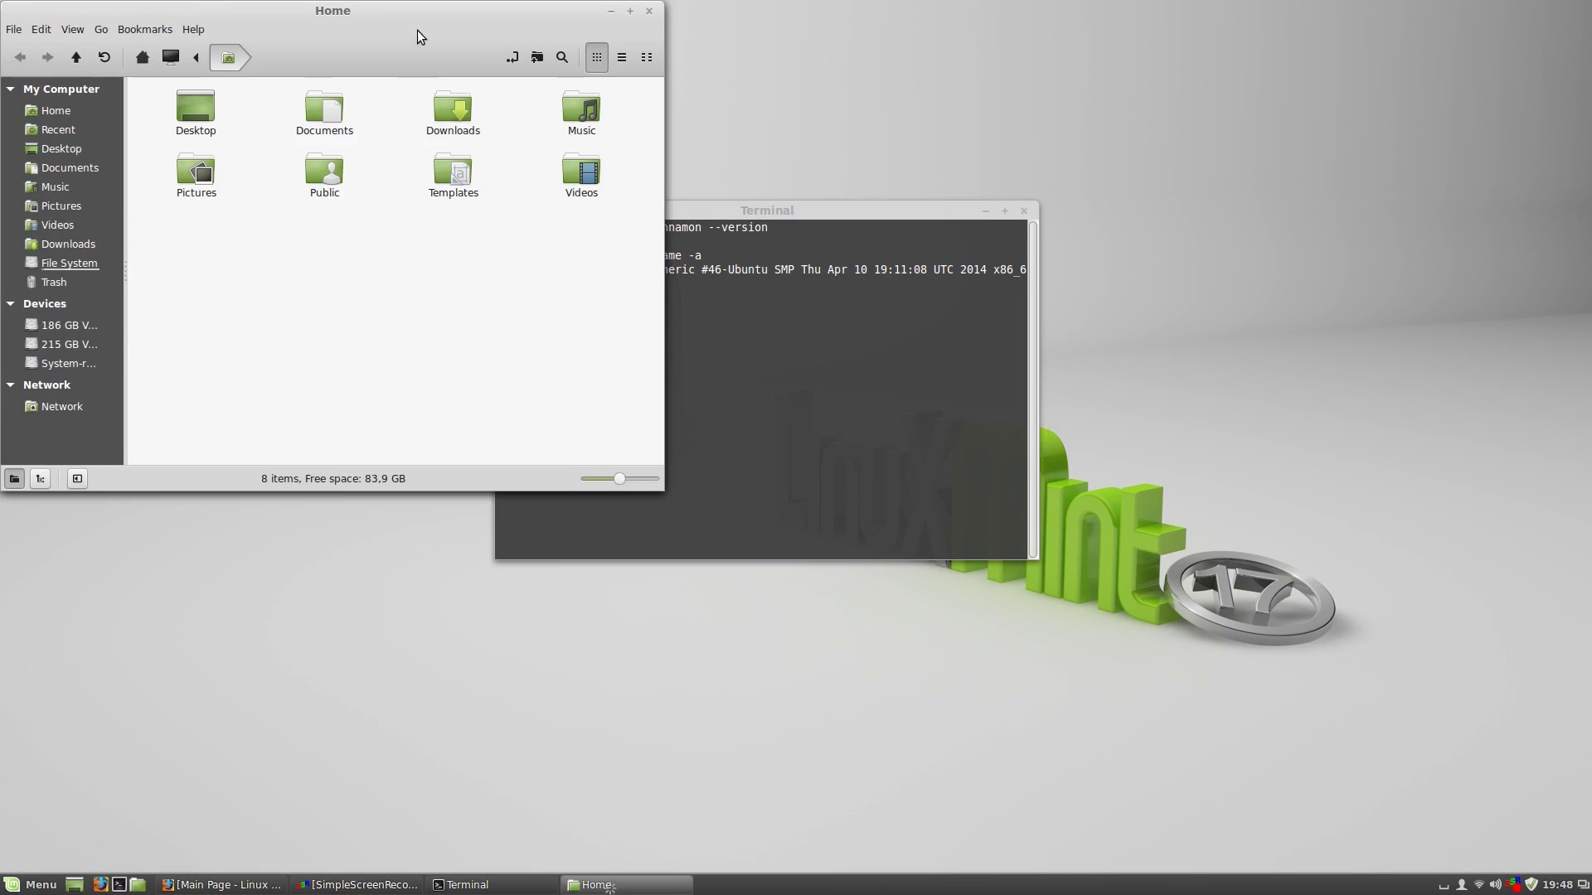
pyautogui.moveTo(416, 30); pyautogui.dragTo(824, 195)
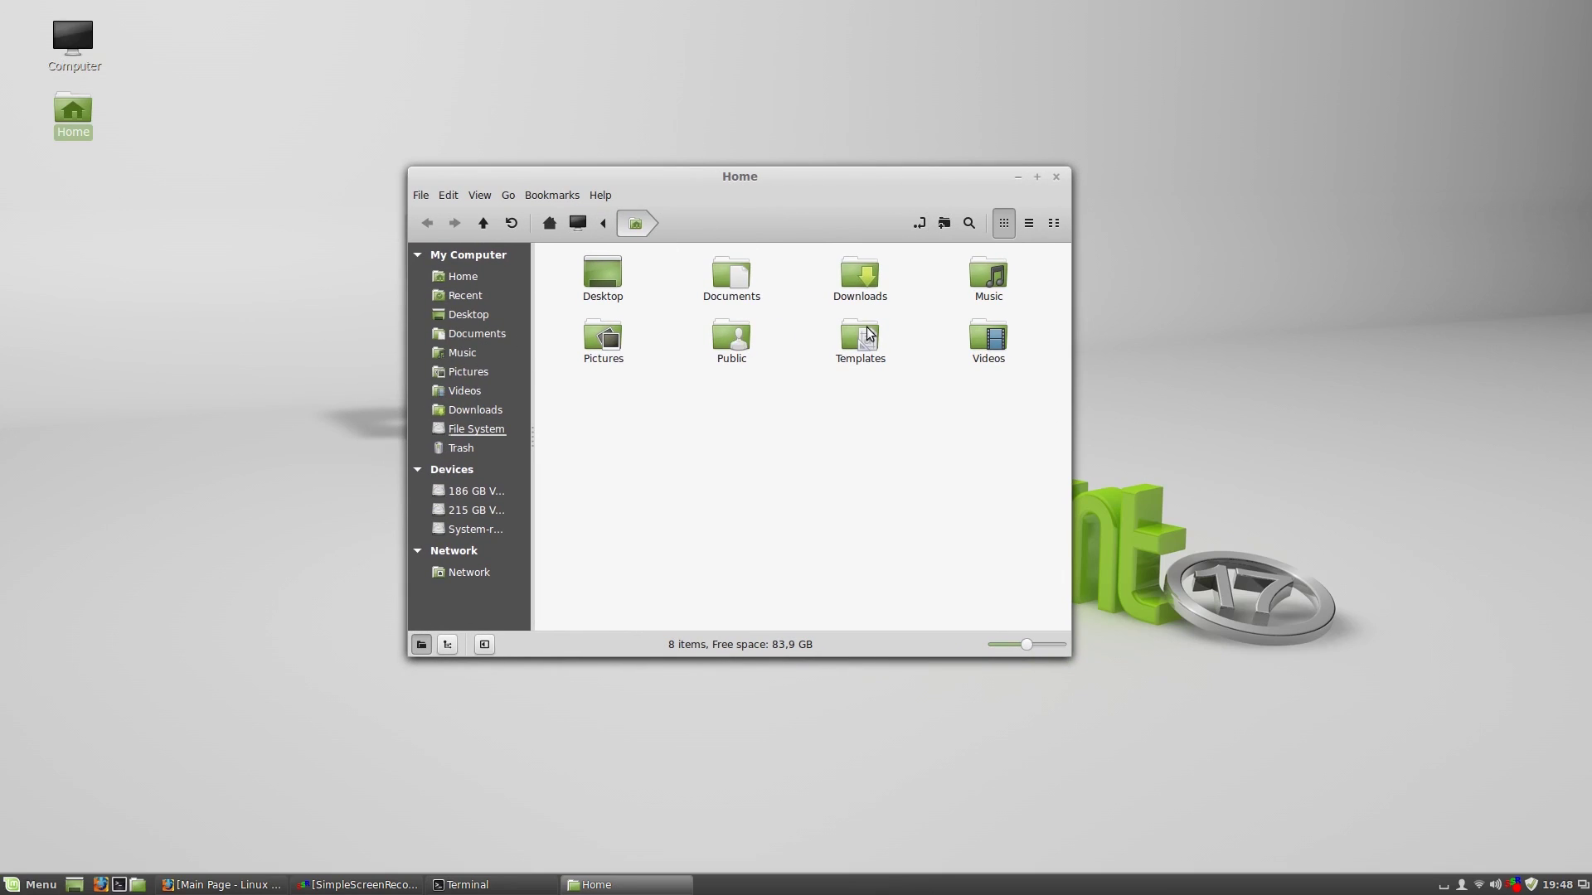
pyautogui.click(1056, 177)
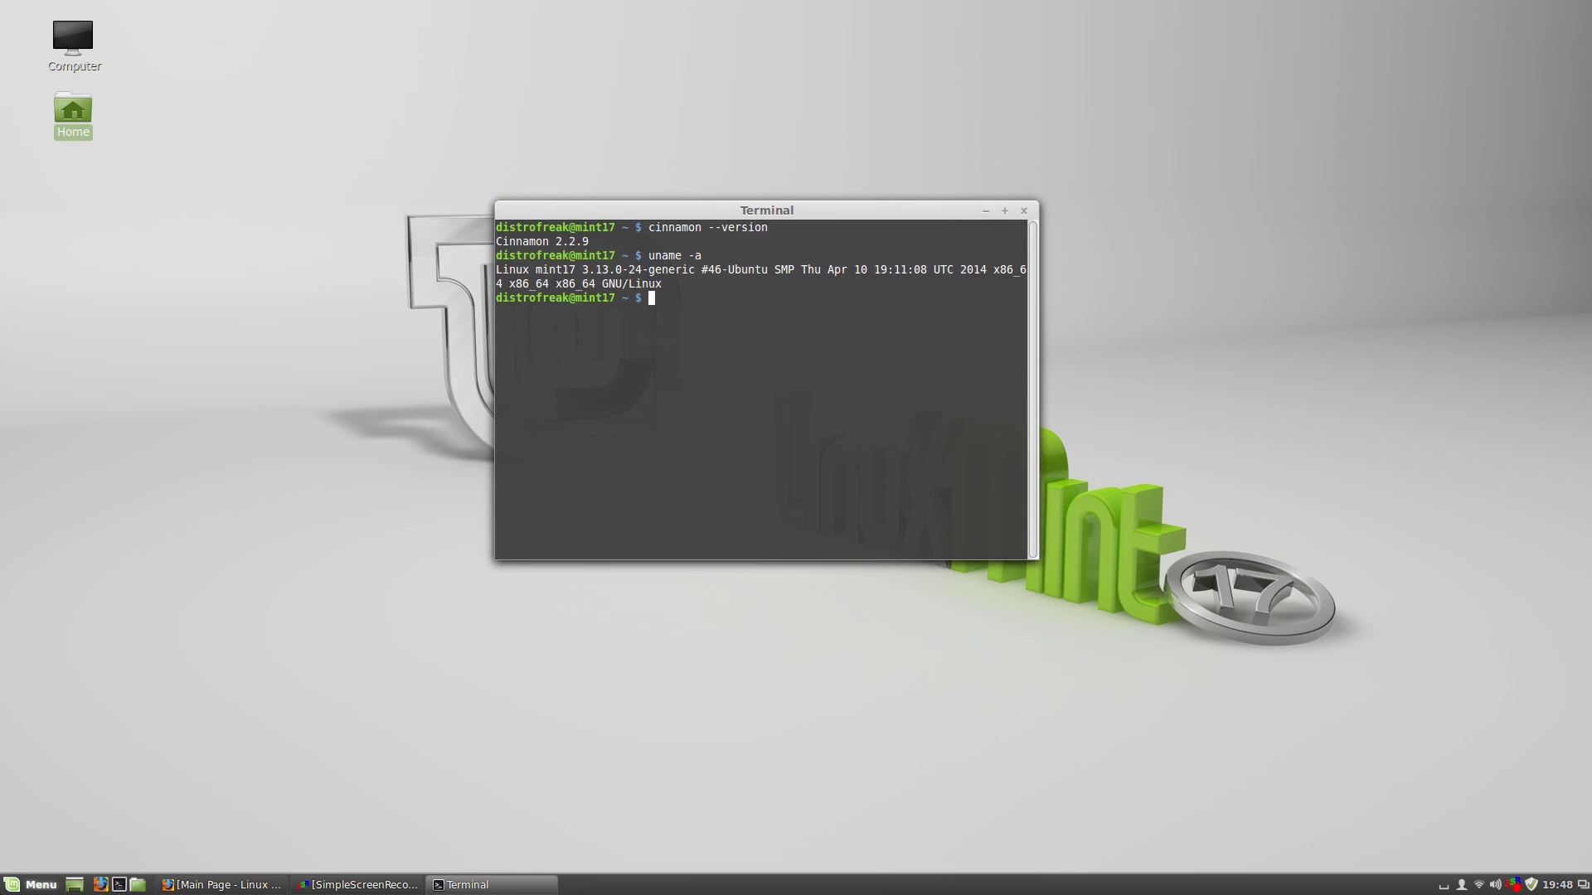
# Step: Launch Software Sources from a menu search for 'sof', authenticating with the account password
pyautogui.click(33, 885)
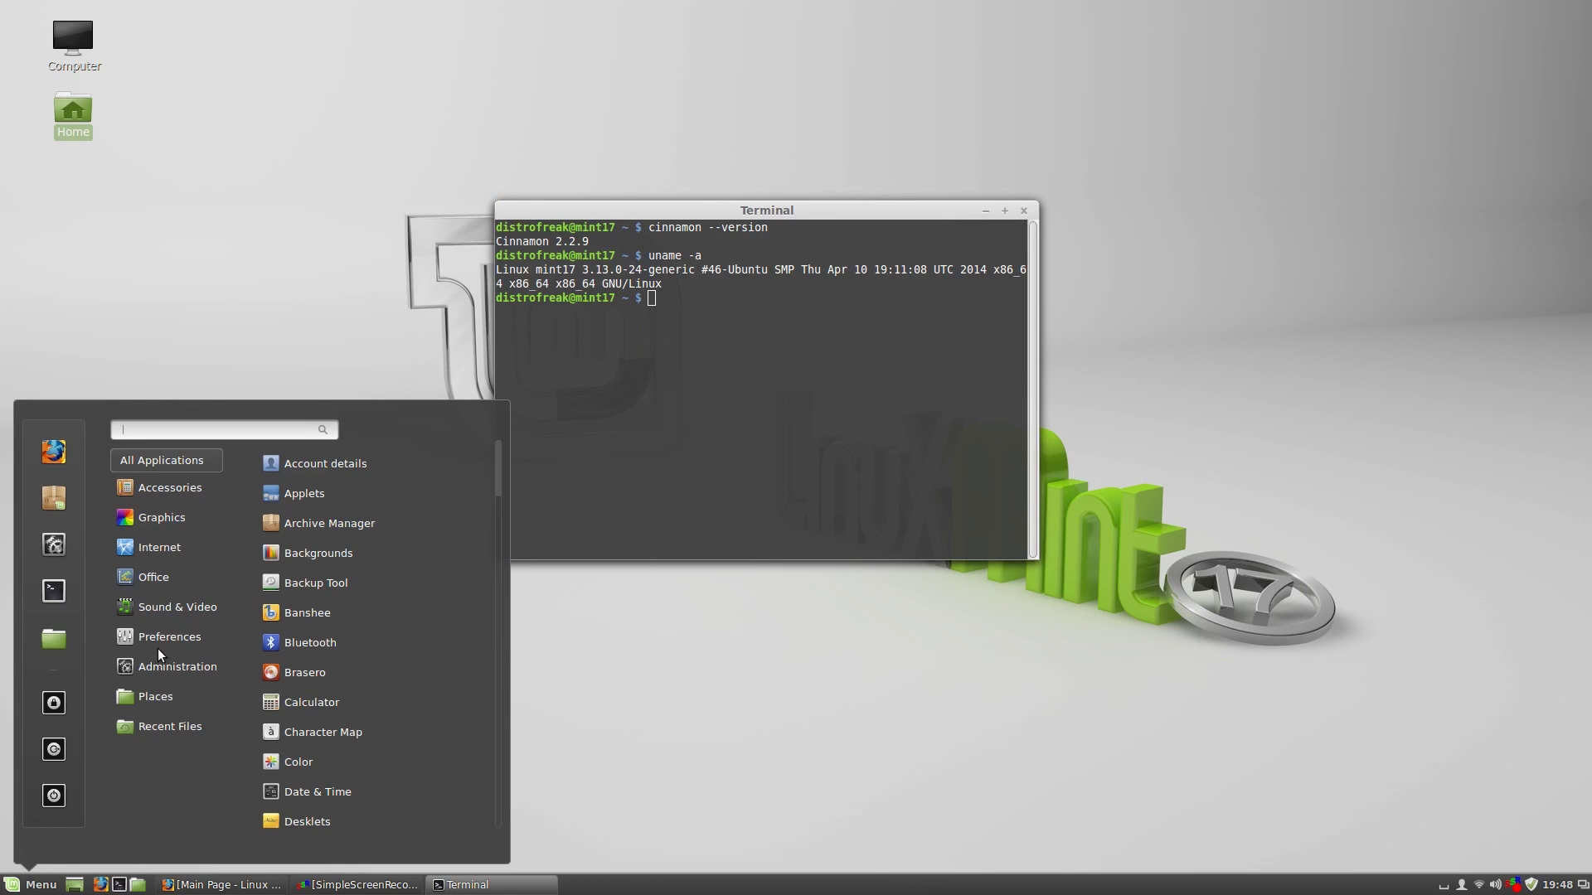
pyautogui.write('sof')
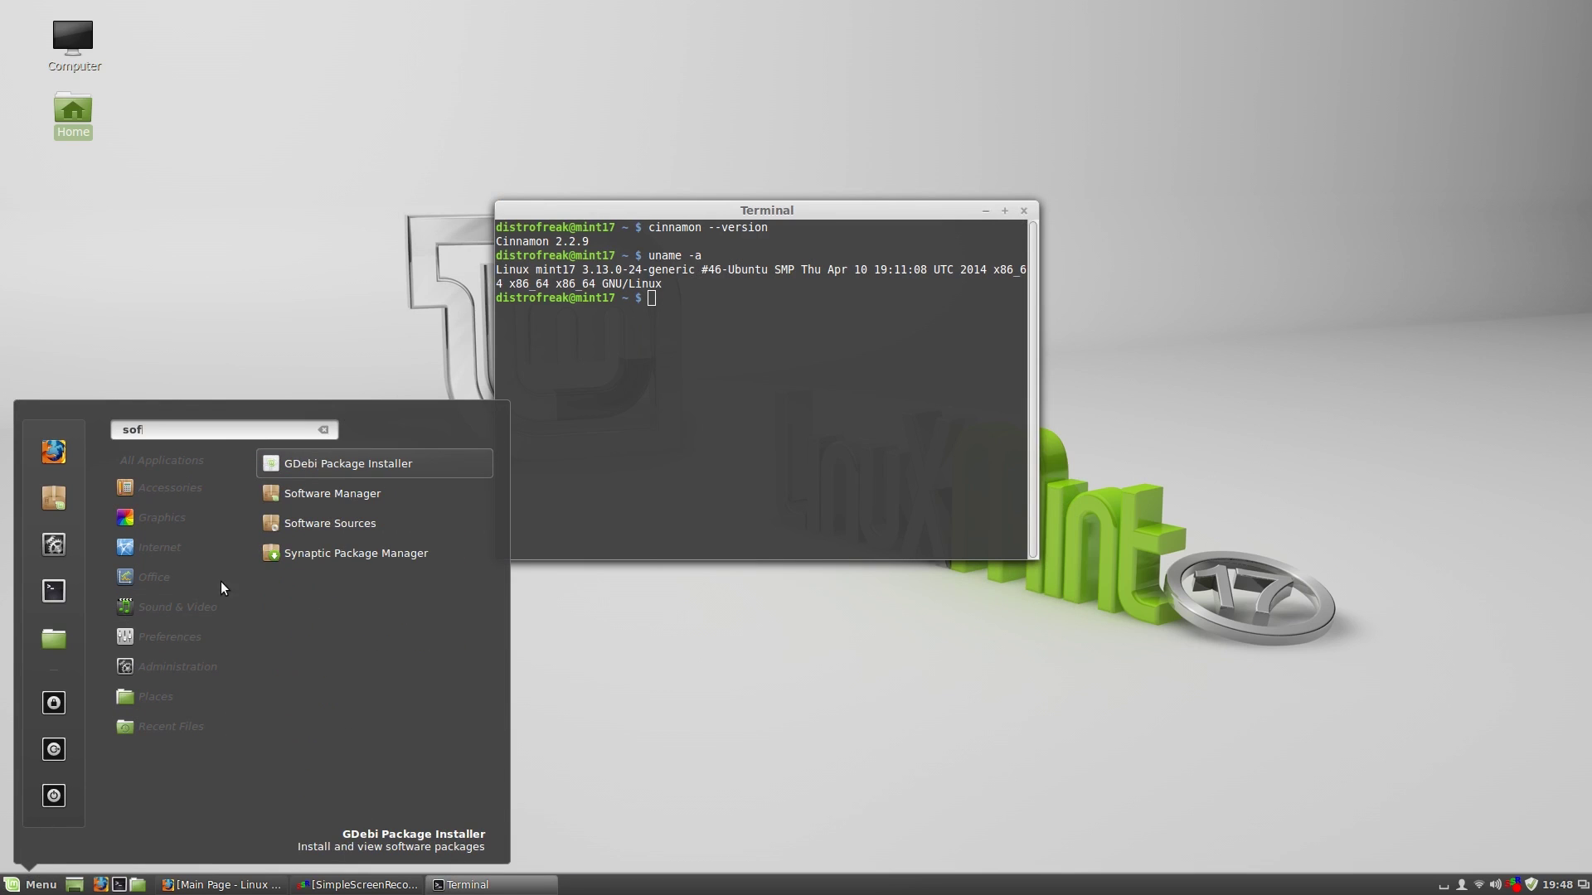
pyautogui.click(336, 524)
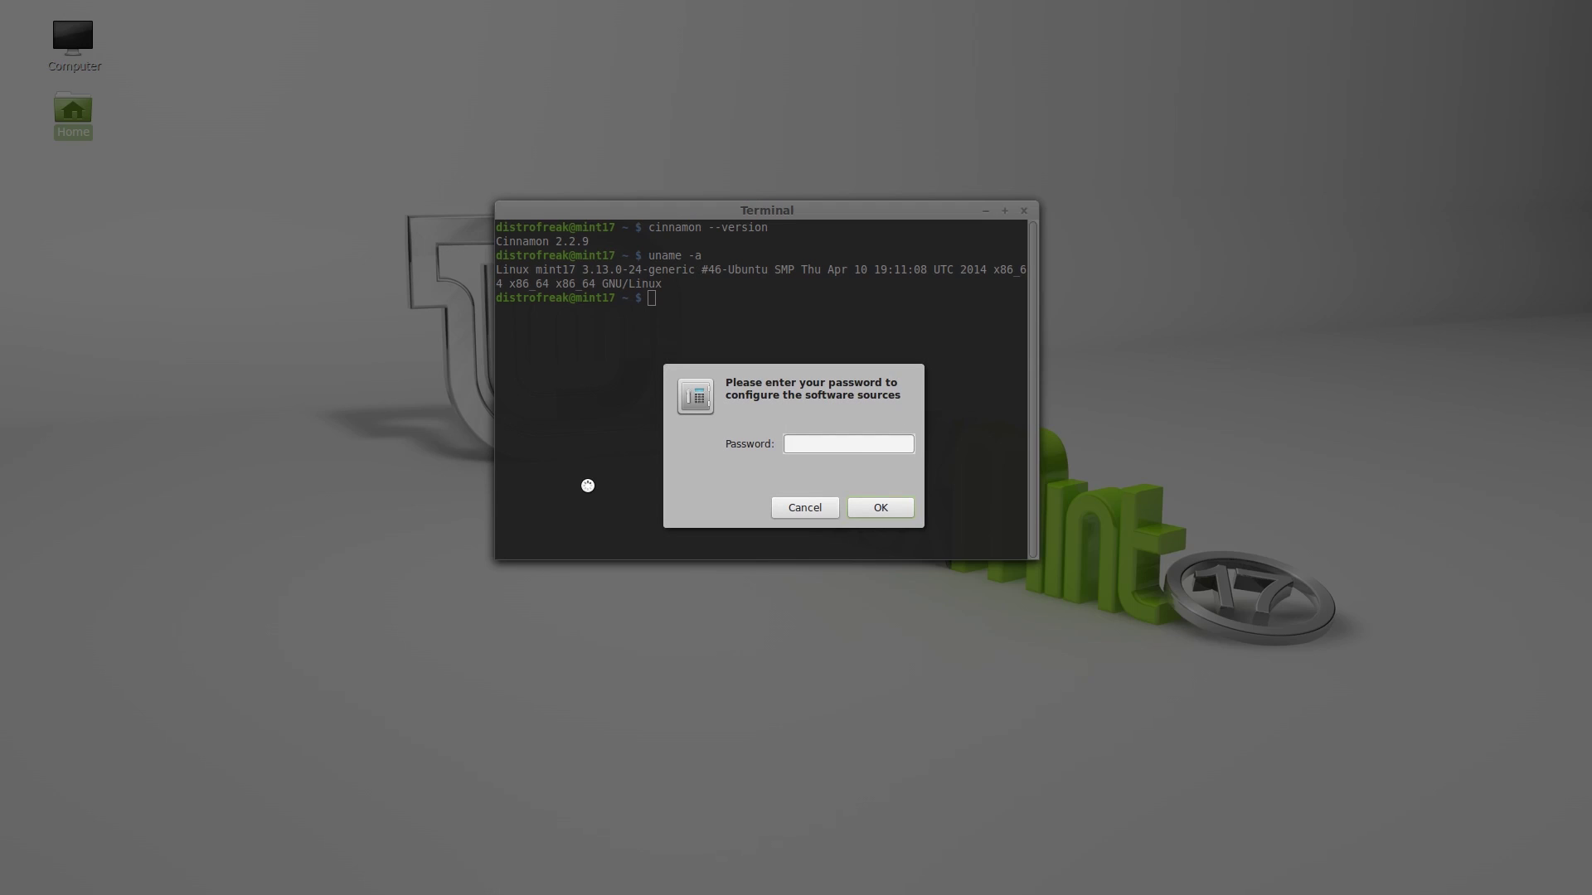
pyautogui.write('******')
pyautogui.press('Return')
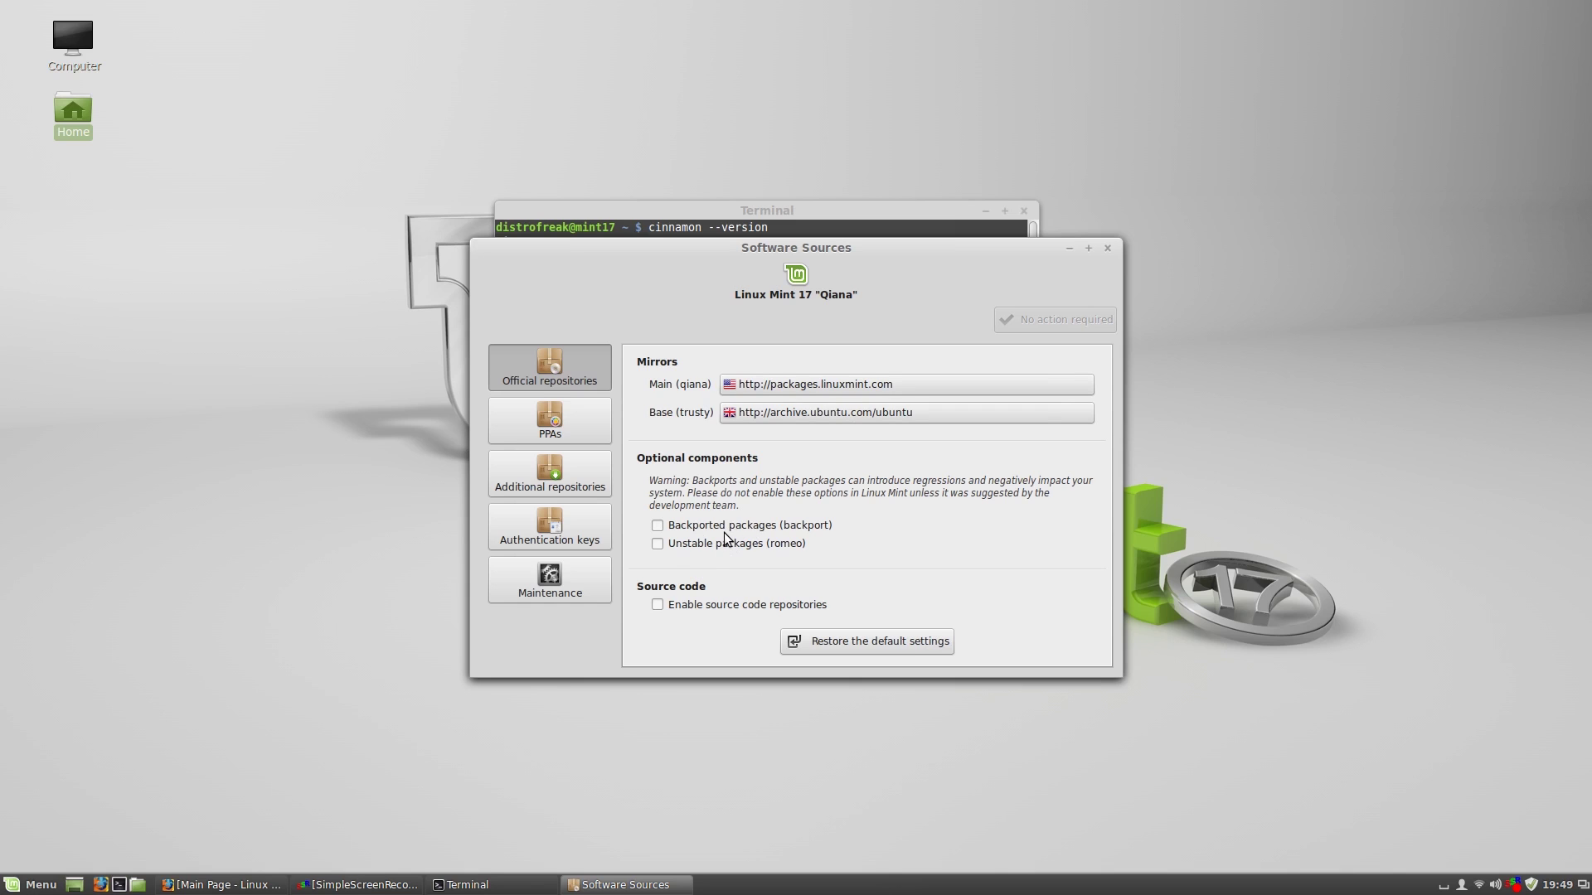
# Step: Review the PPAs and Authentication keys, then return to the Official repositories mirrors
pyautogui.click(599, 427)
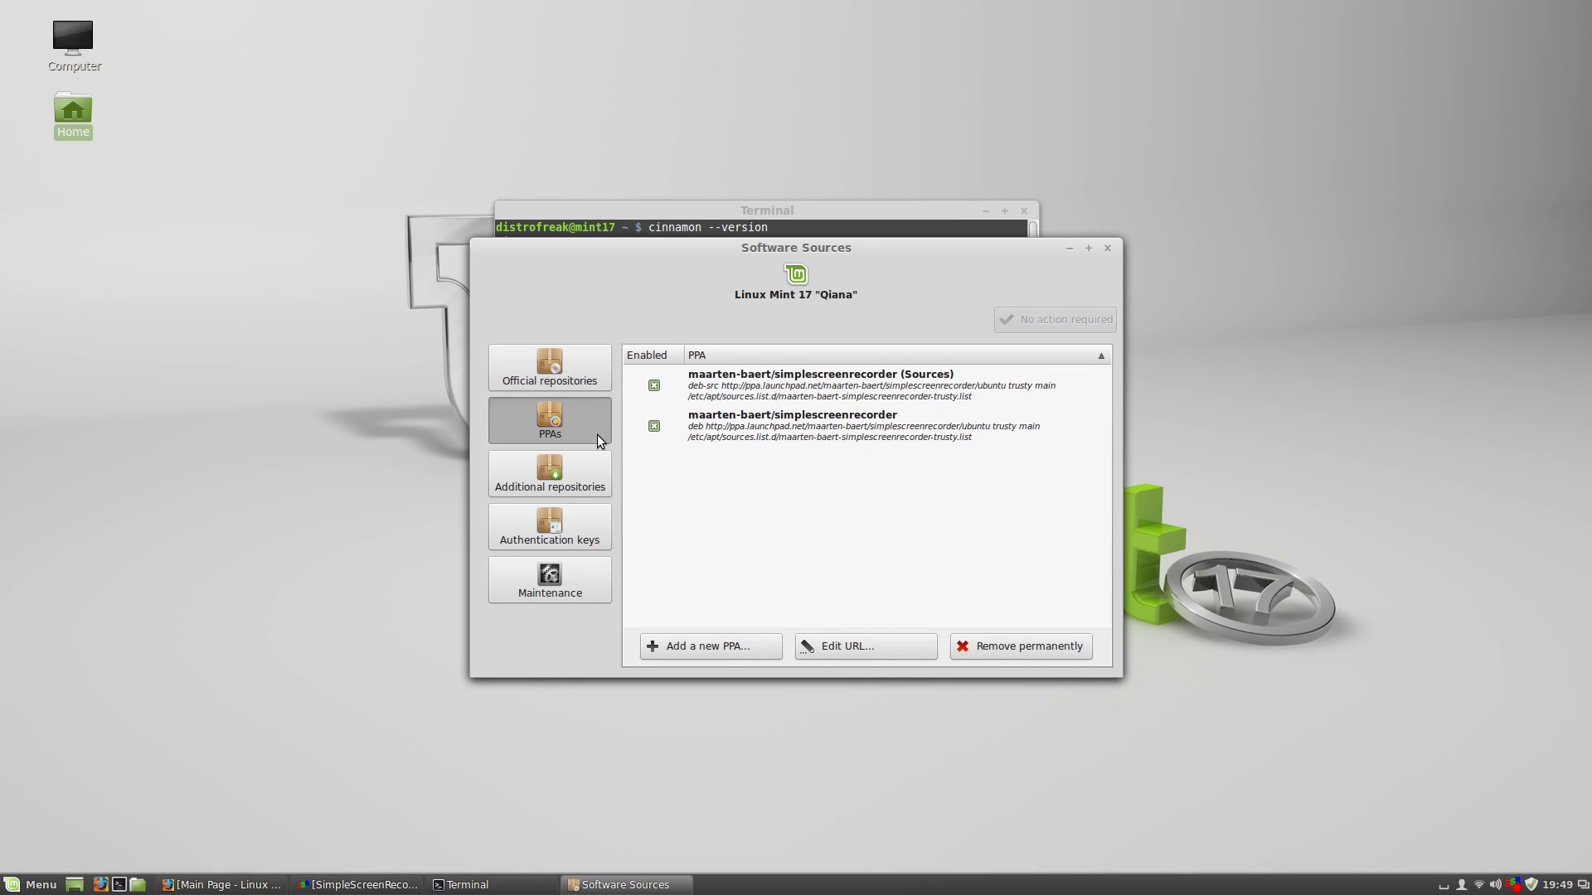
pyautogui.click(602, 510)
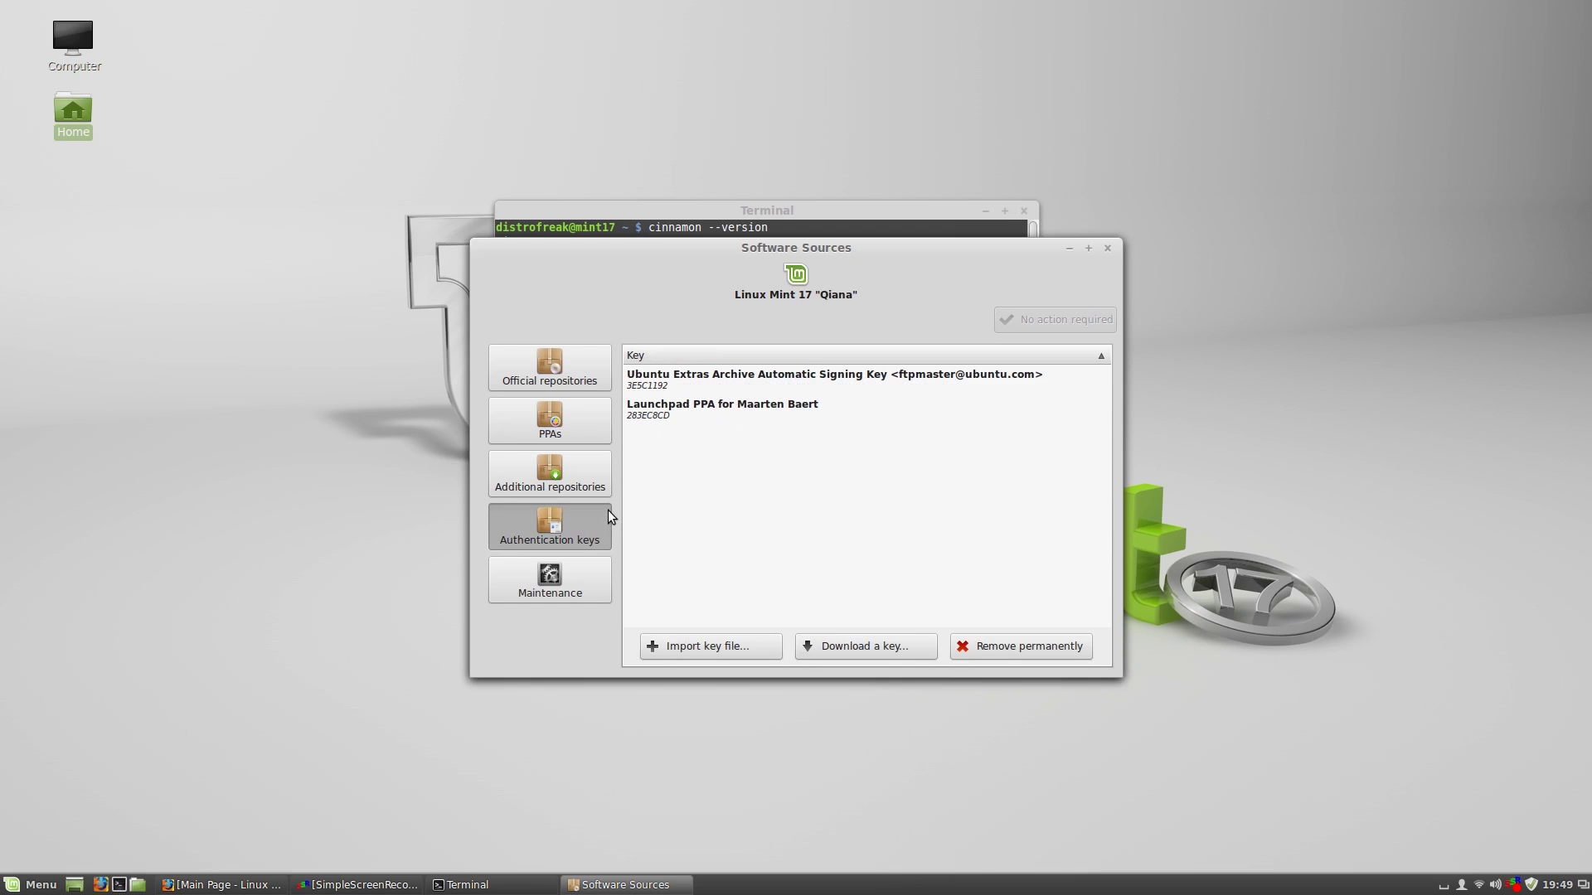
pyautogui.click(554, 429)
pyautogui.click(570, 386)
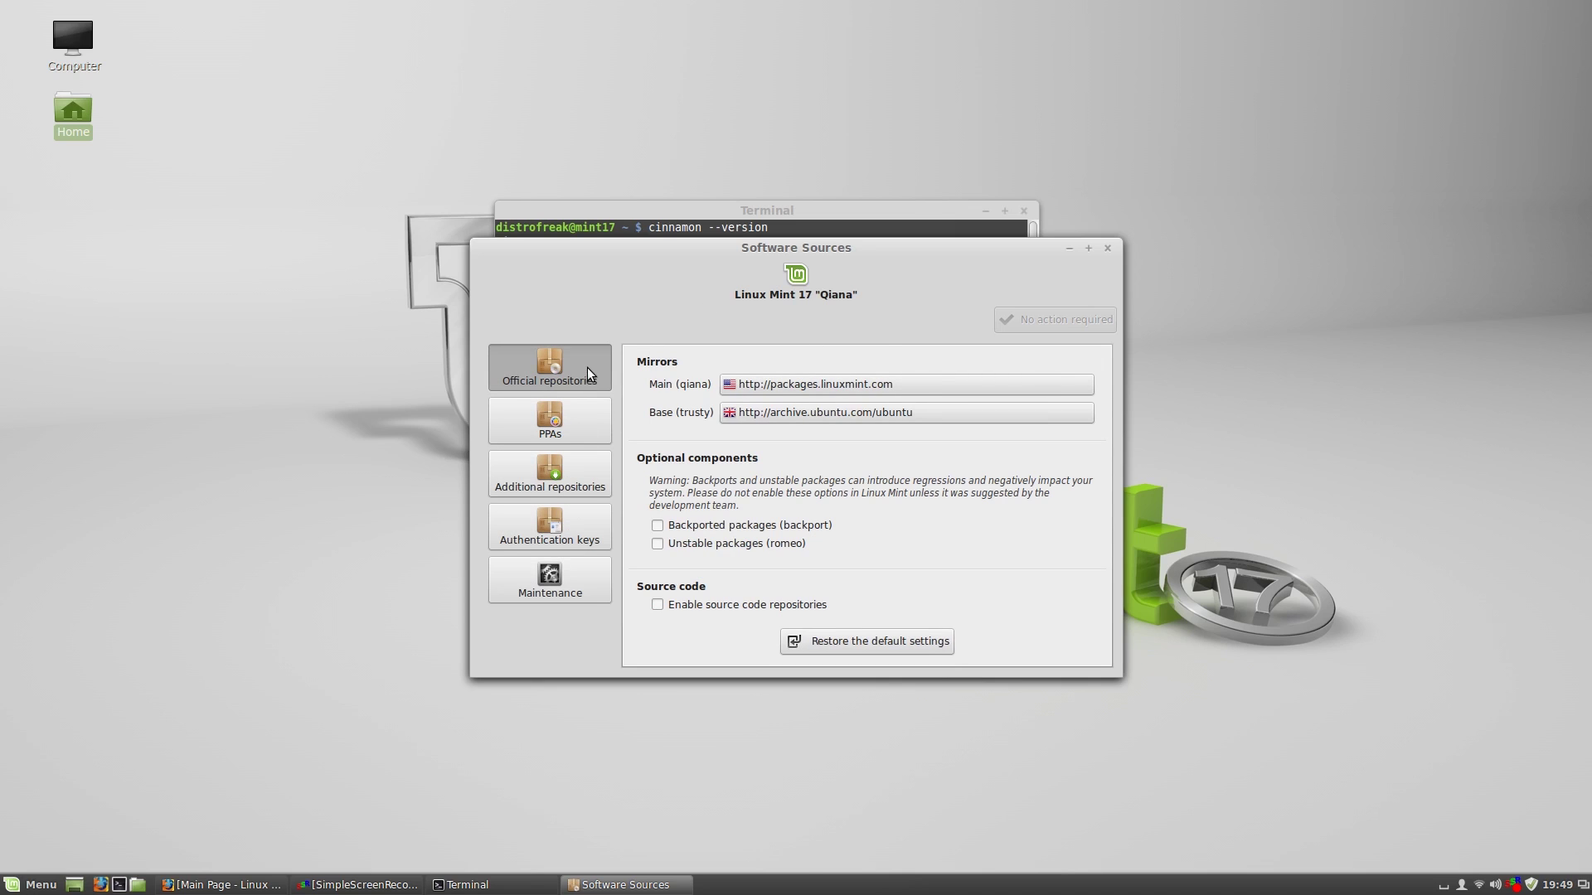
# Step: Close Software Sources and launch Update Manager from a menu search for 'update'
pyautogui.click(1108, 249)
pyautogui.click(11, 886)
pyautogui.write('update')
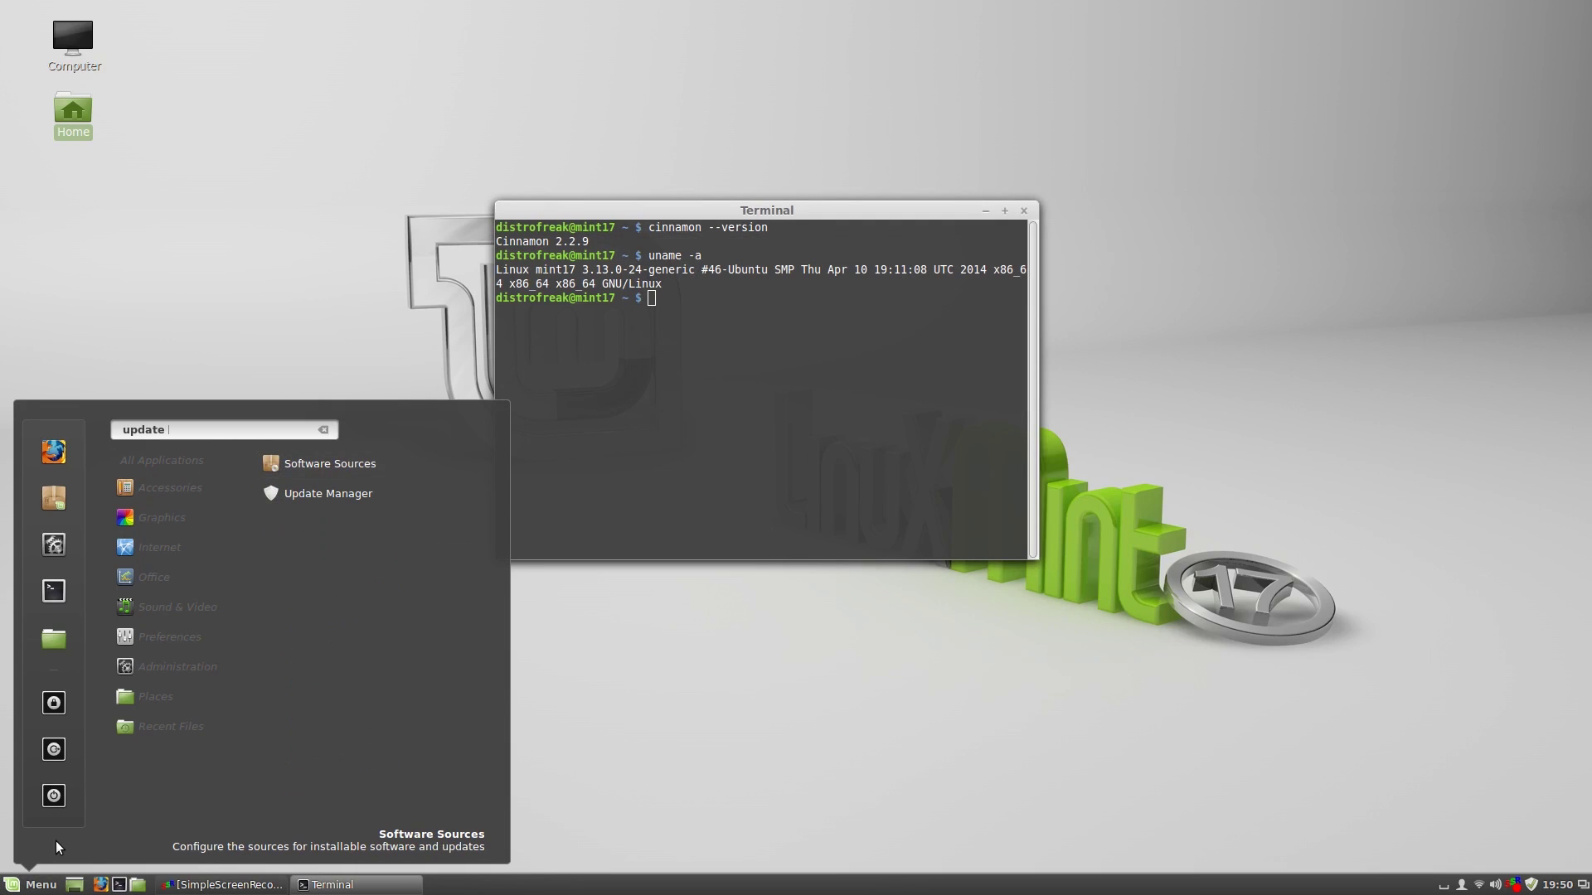
pyautogui.click(342, 497)
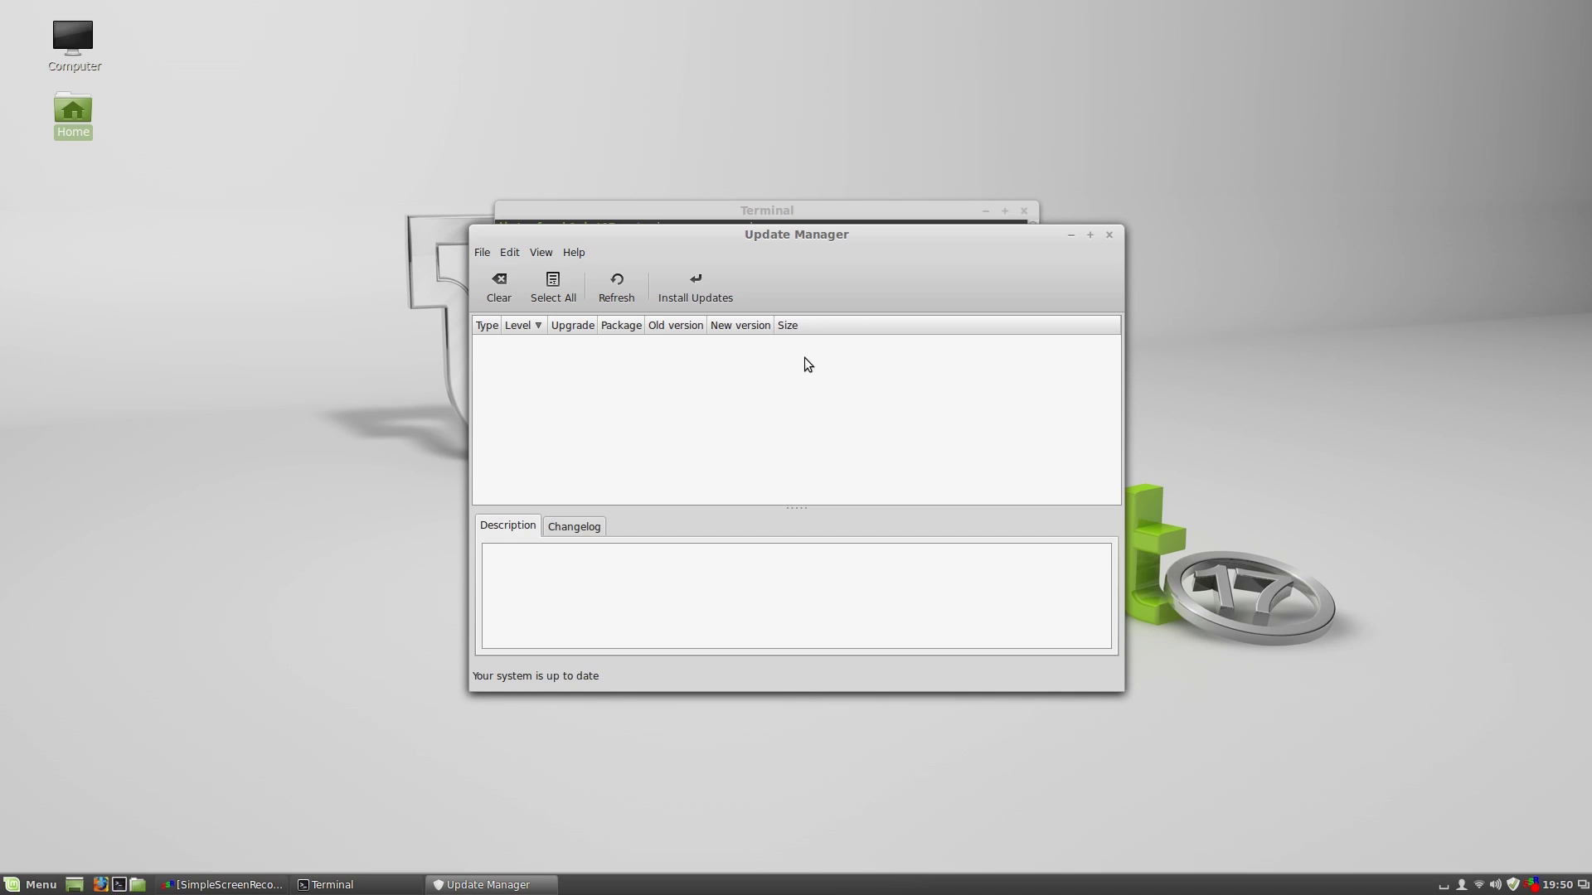
# Step: Review the History of updates list from the View menu, then close it
pyautogui.click(543, 256)
pyautogui.click(584, 296)
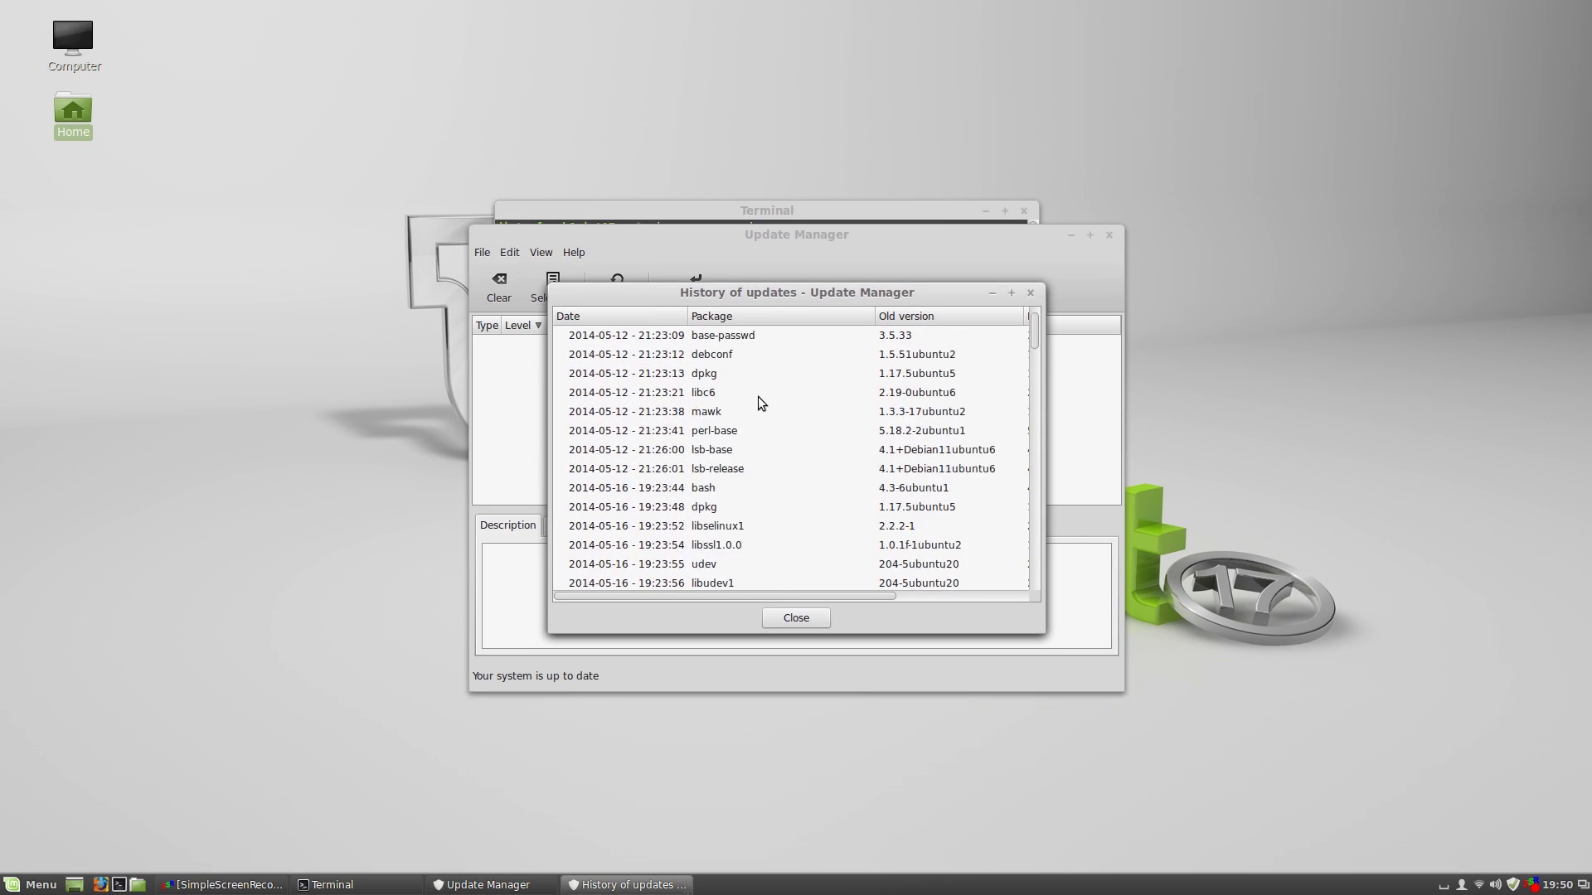
pyautogui.scroll(-10, 758, 398)
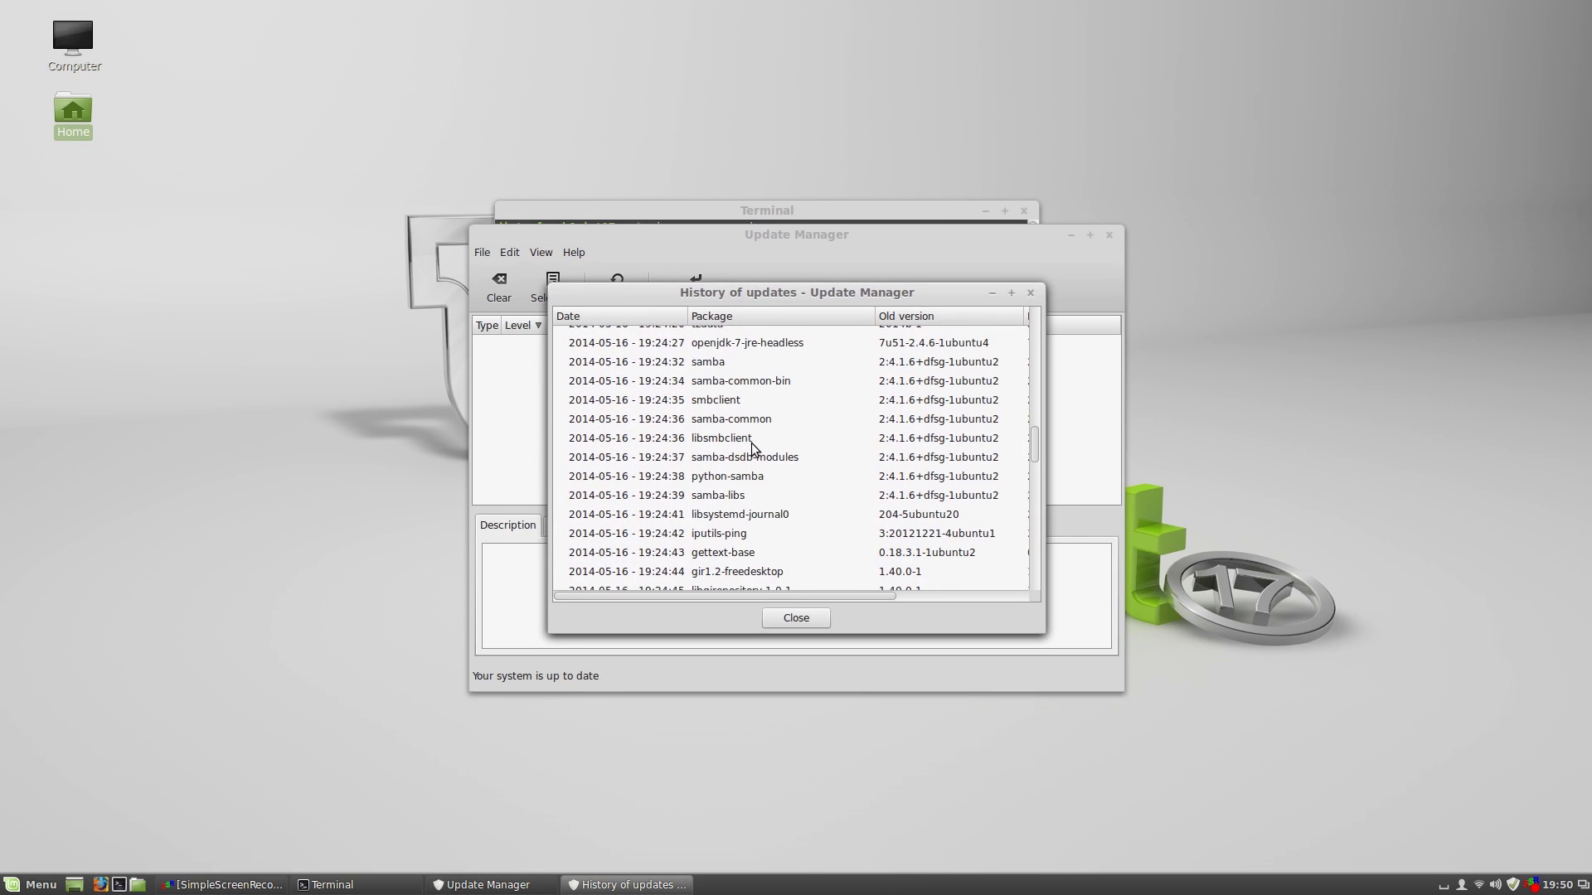
pyautogui.scroll(5, 779, 467)
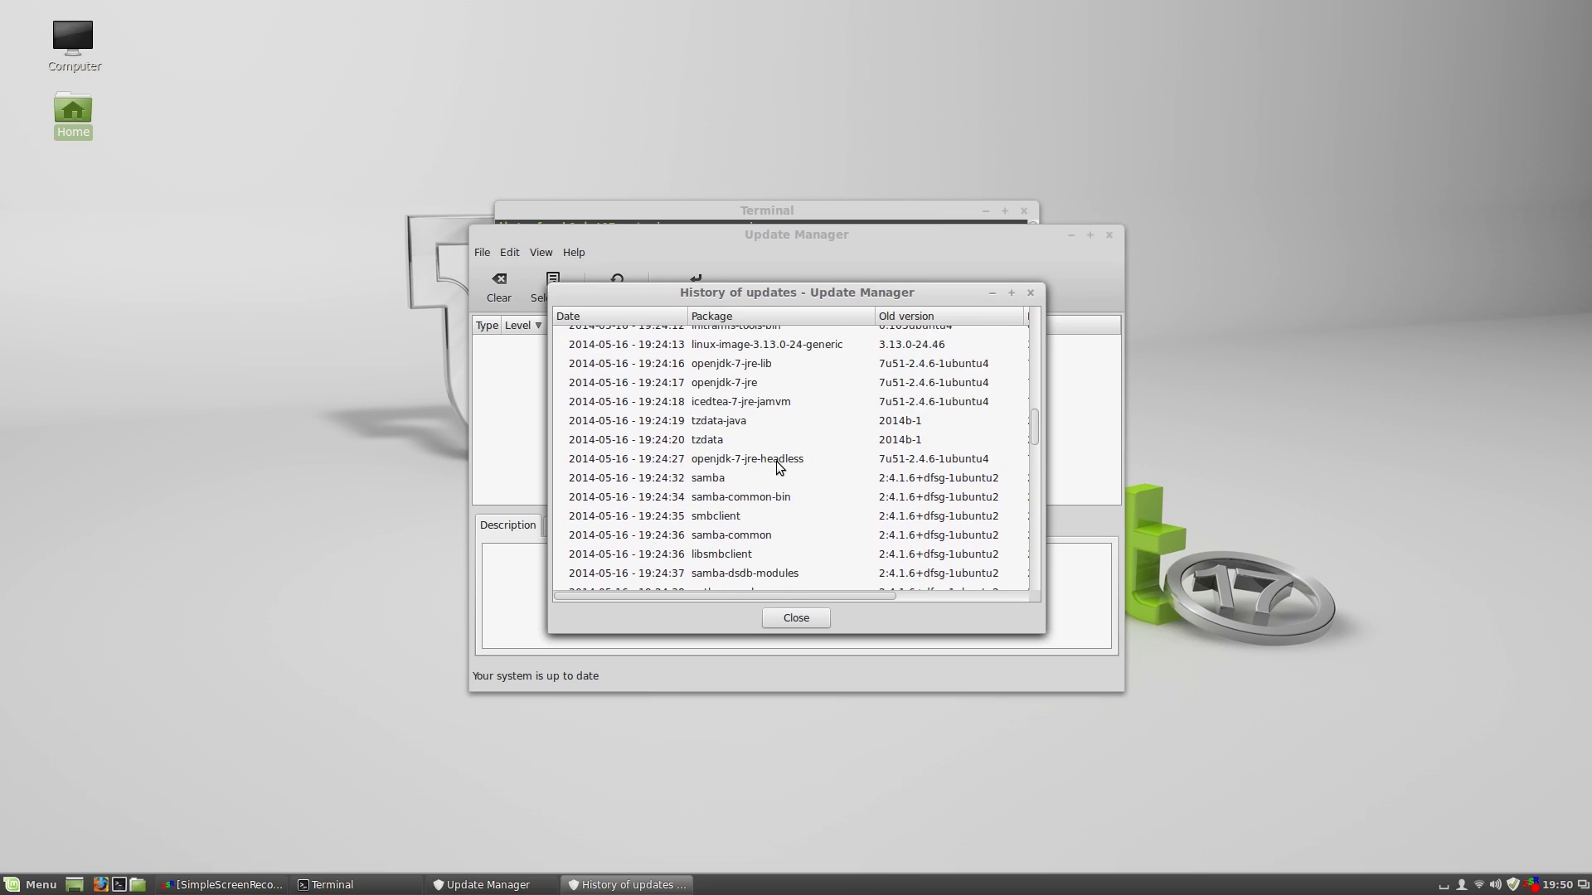
pyautogui.click(809, 623)
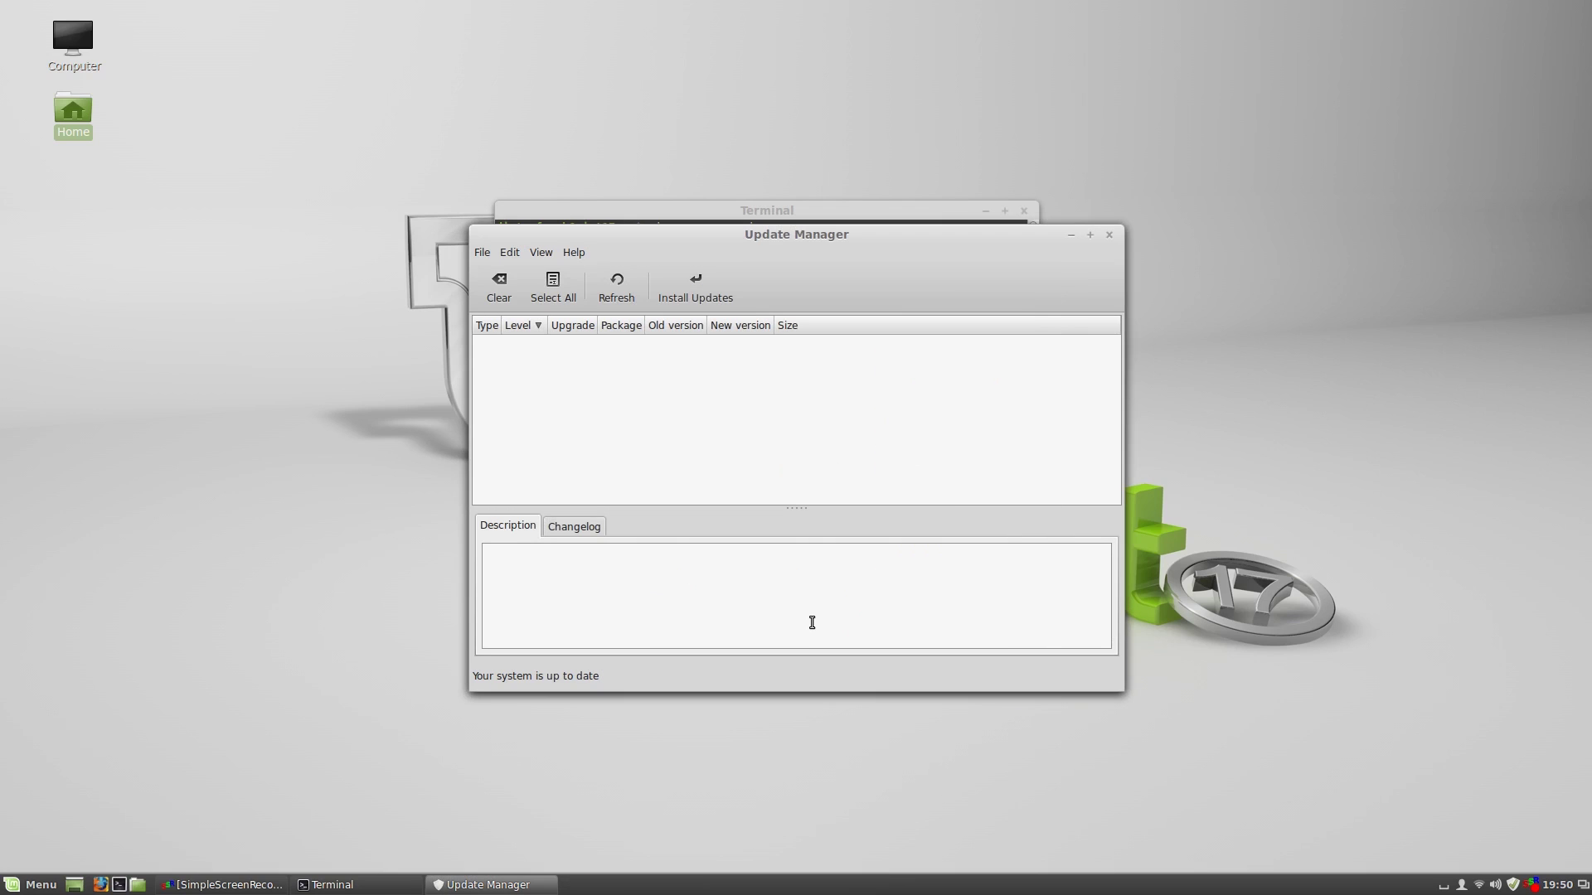
# Step: Close Update Manager and quit the terminal with the exit command
pyautogui.click(1108, 235)
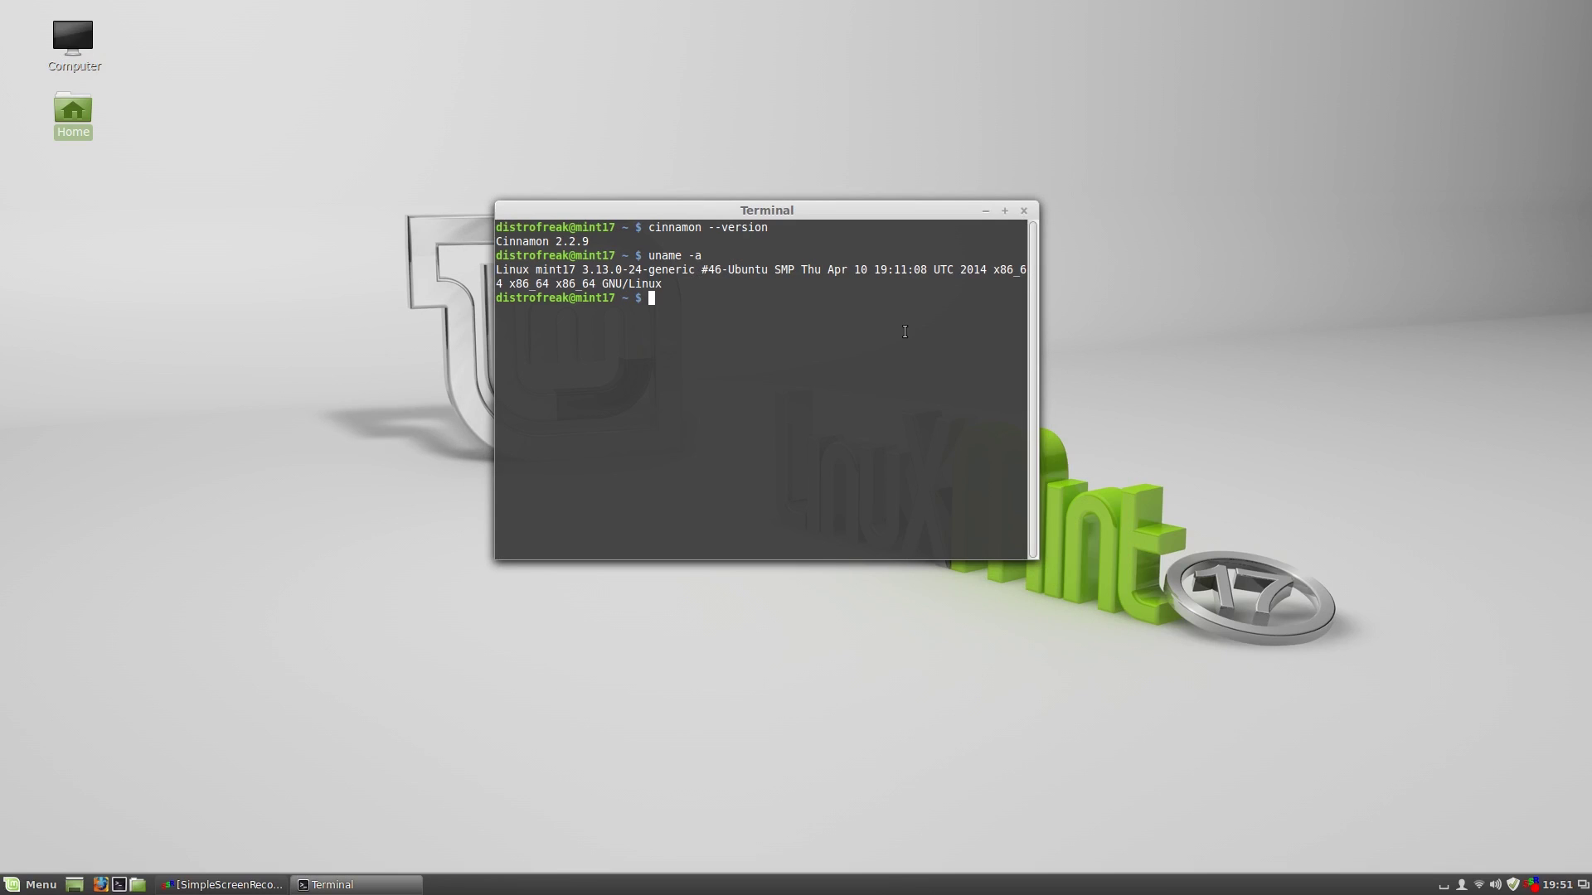
pyautogui.write('exit')
pyautogui.press('Return')
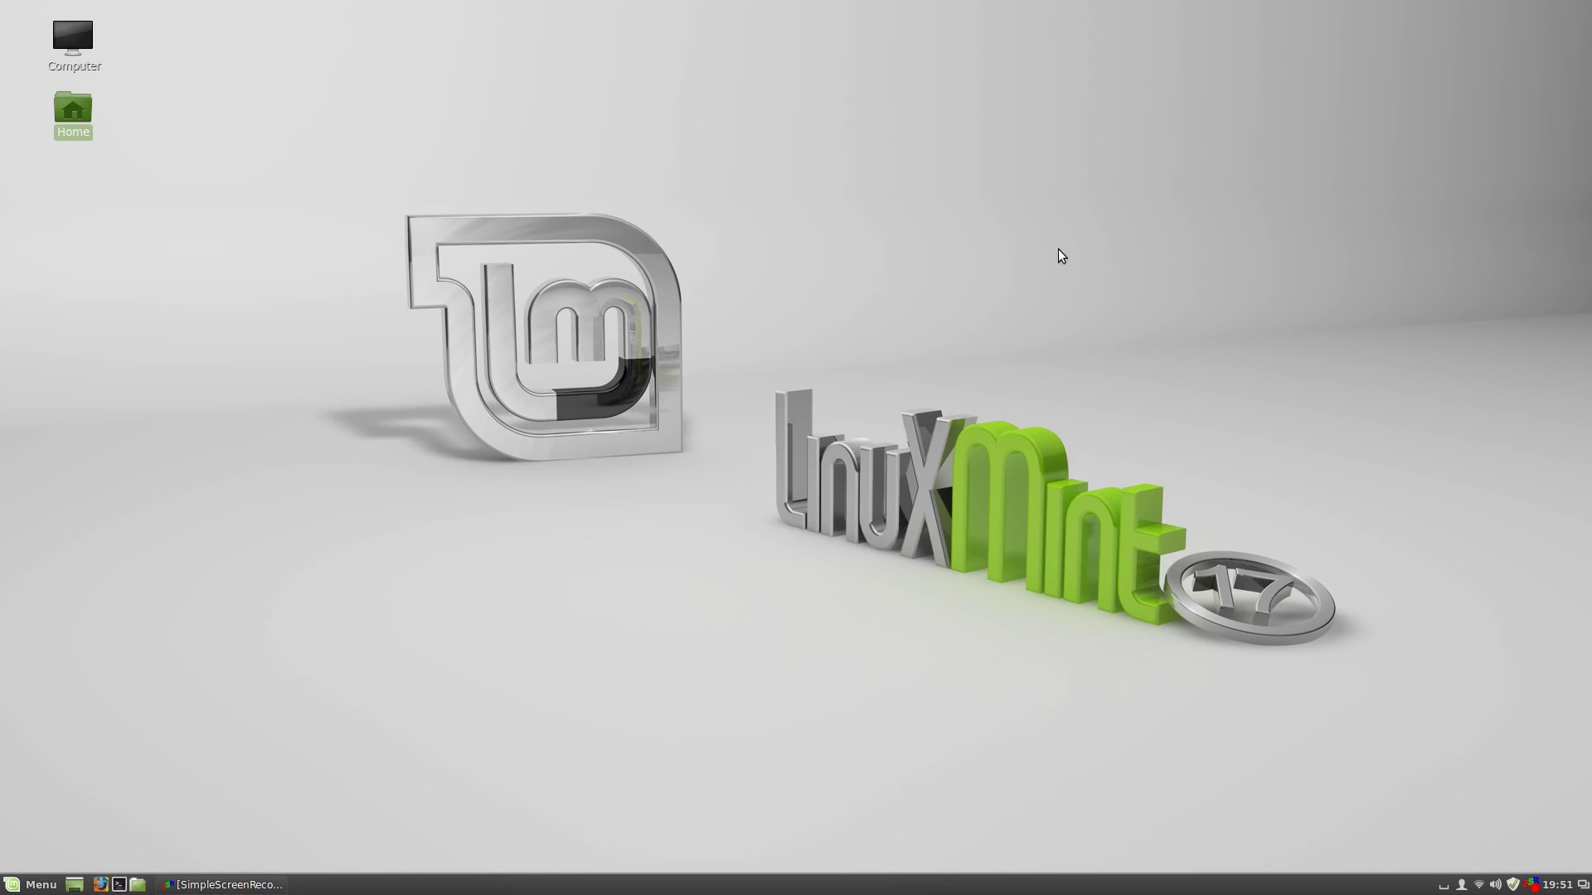
# Step: Open Change Desktop Background from the desktop context menu and apply the Water wallpaper
pyautogui.rightClick(979, 263)
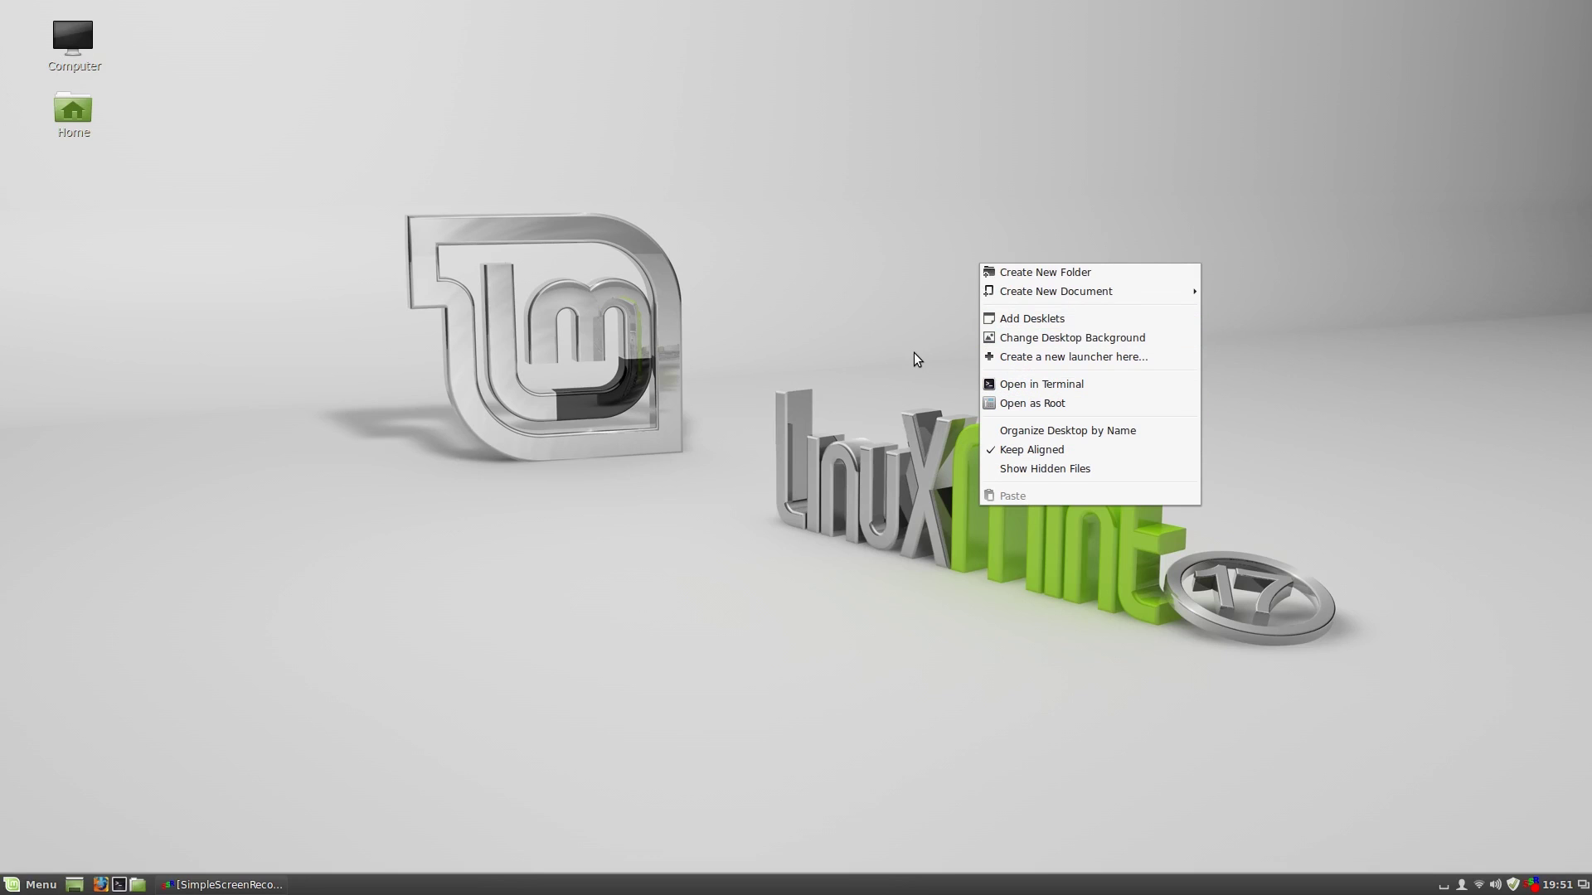
pyautogui.click(1013, 336)
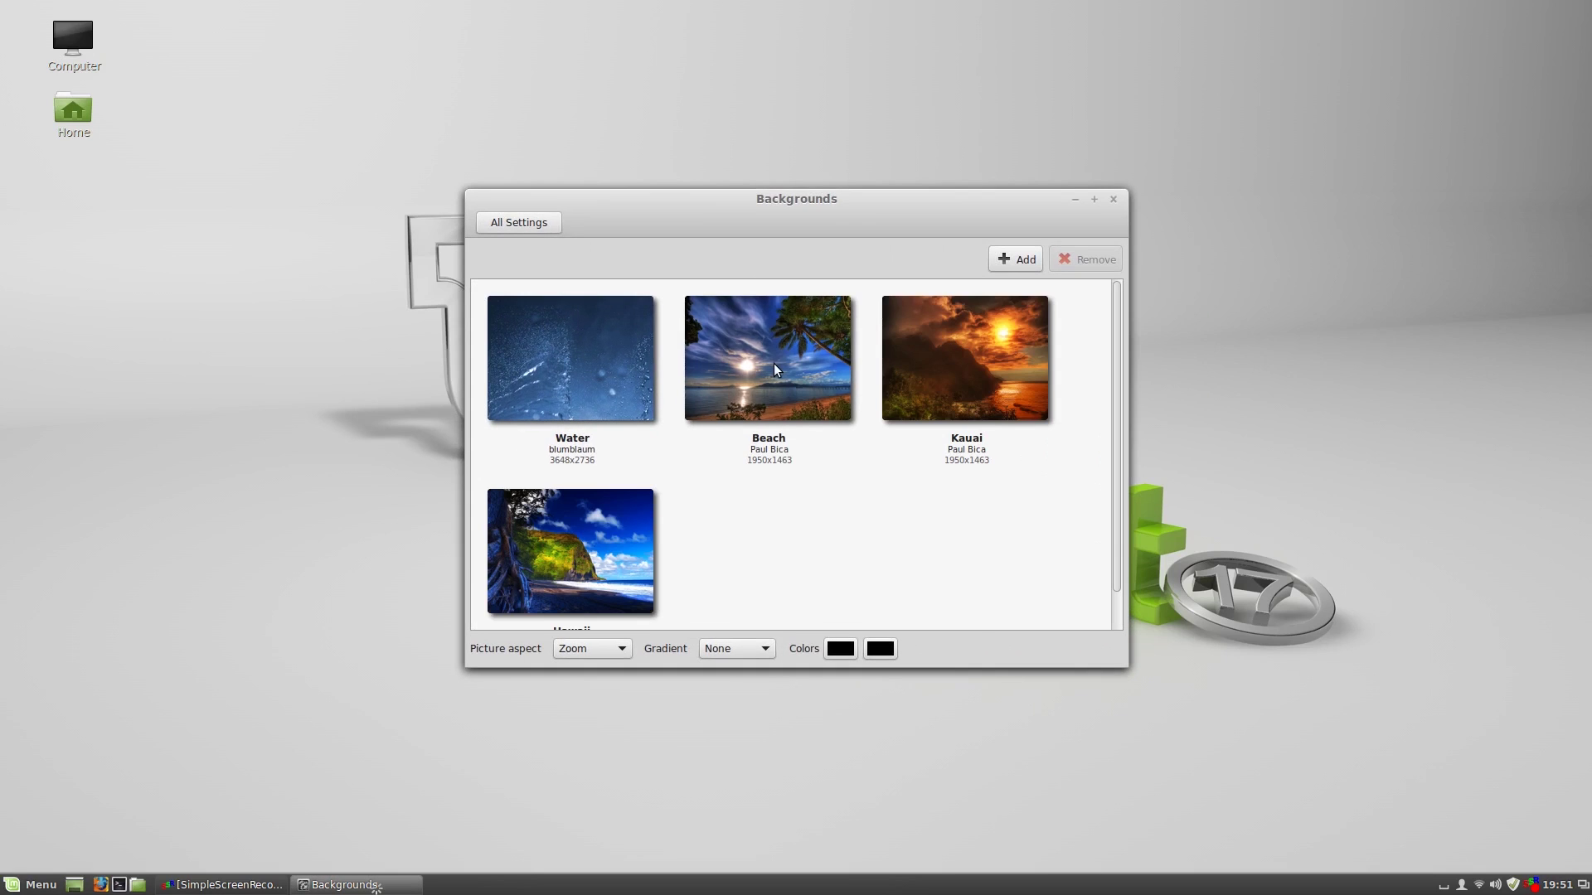
pyautogui.click(531, 355)
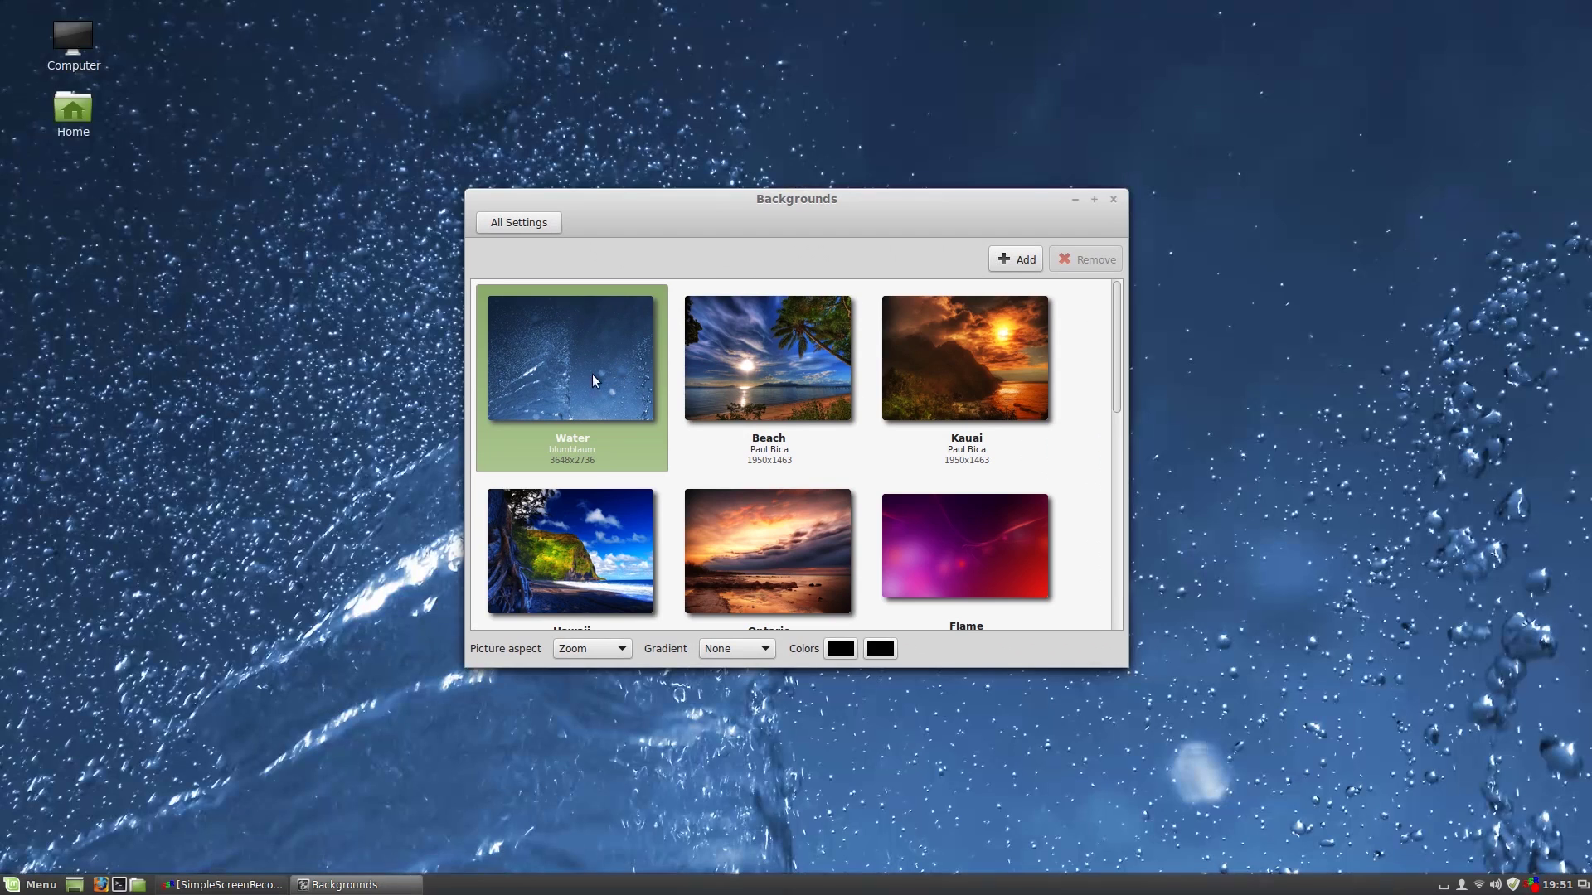
pyautogui.scroll(-2, 974, 483)
pyautogui.scroll(-4, 973, 476)
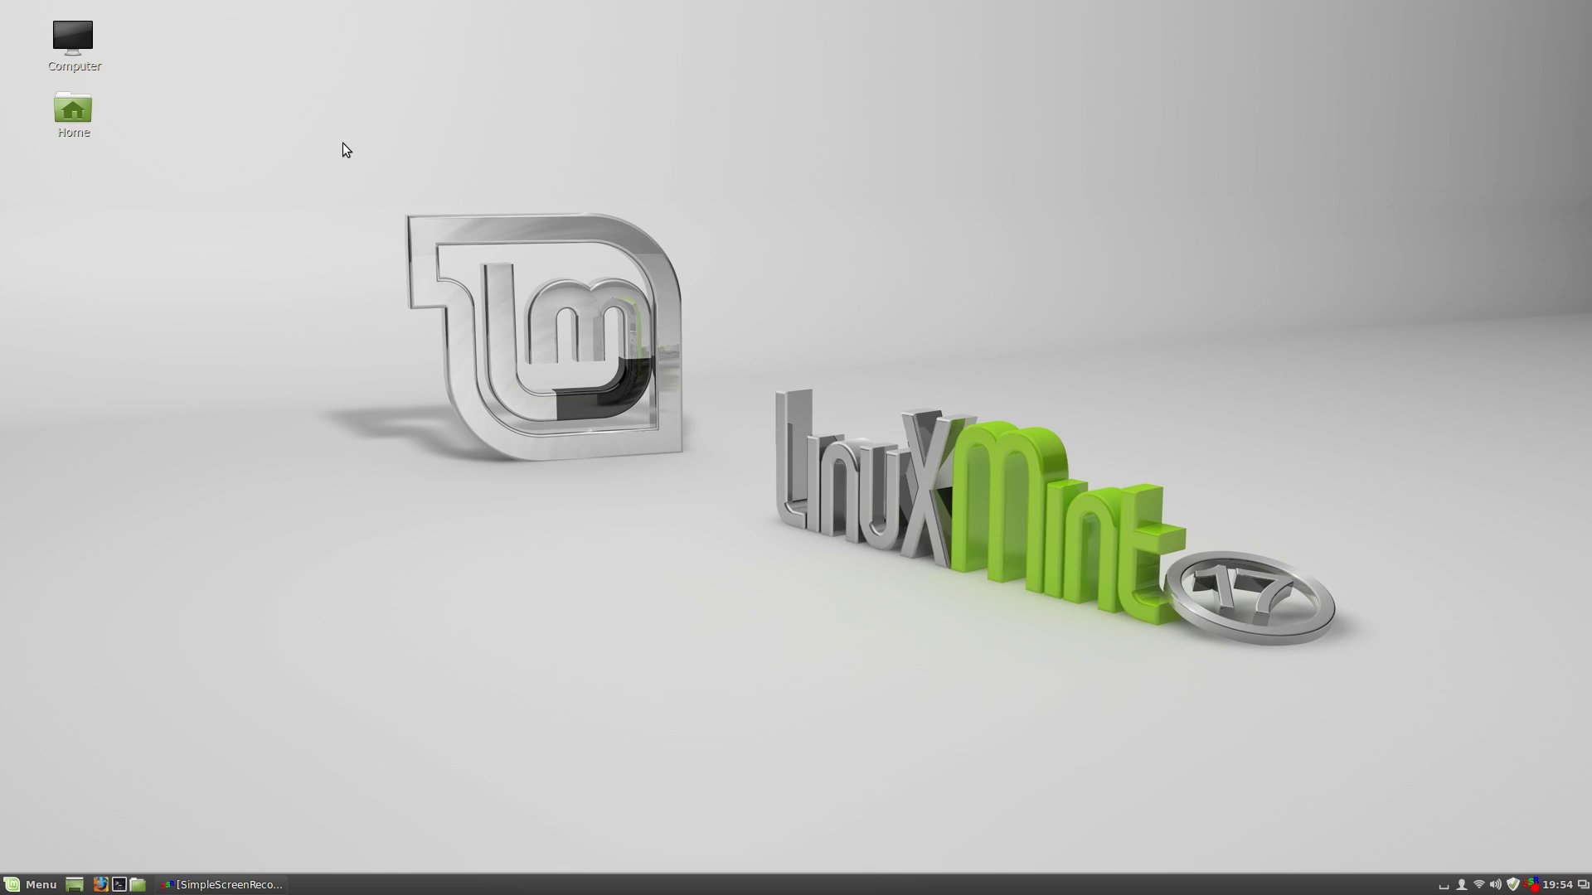
pyautogui.moveTo(344, 142); pyautogui.dragTo(332, 55)
pyautogui.moveTo(199, 65); pyautogui.dragTo(1373, 749)
pyautogui.click(33, 884)
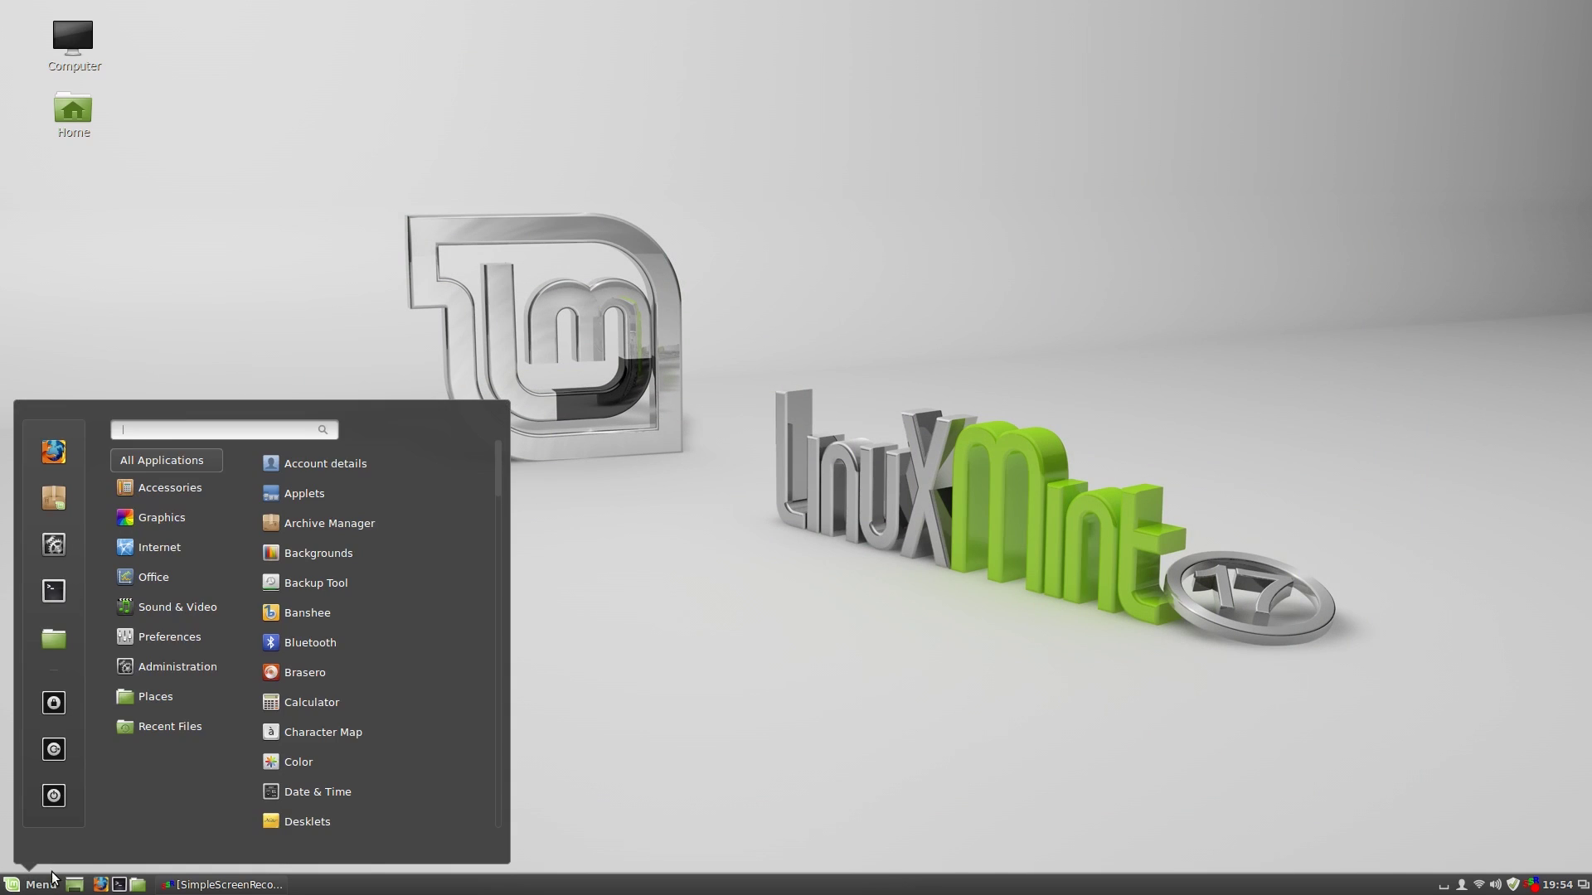
pyautogui.moveTo(179, 508)
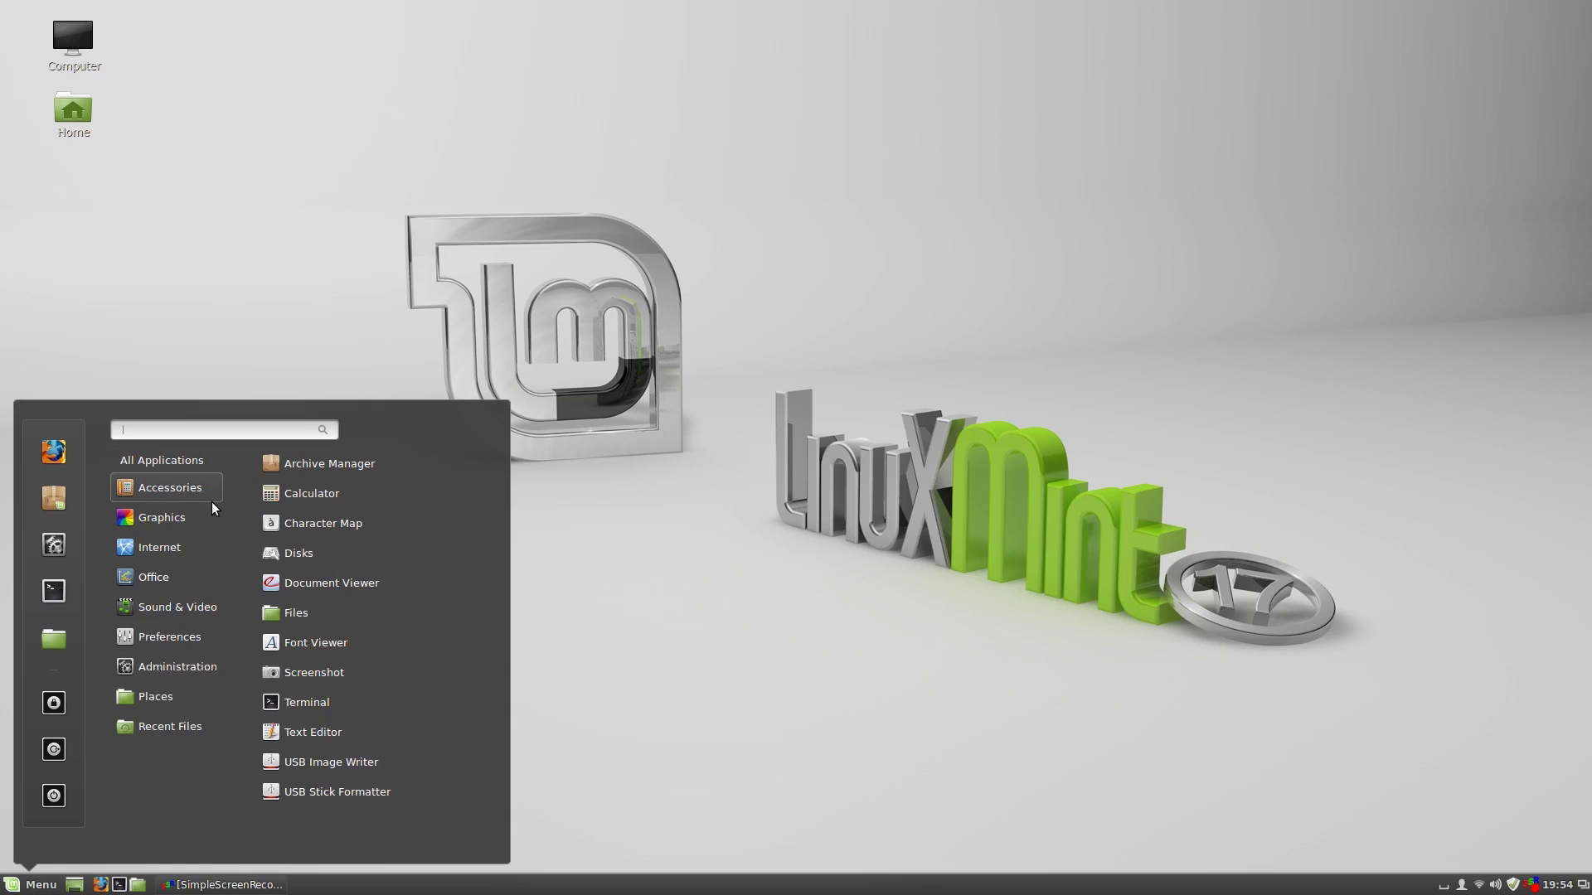
pyautogui.moveTo(212, 461)
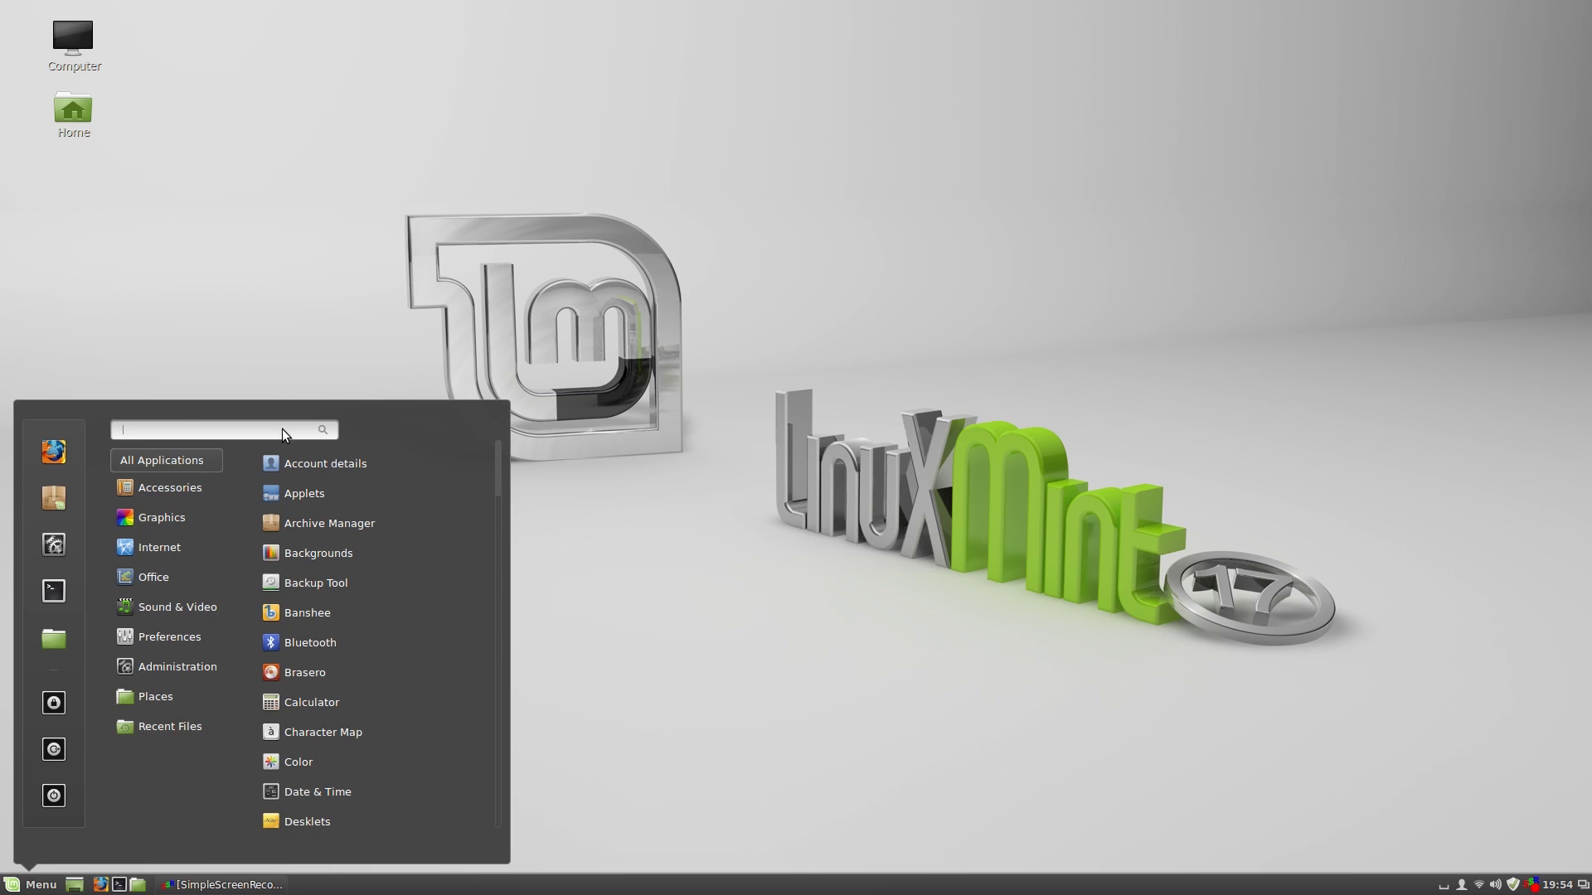
pyautogui.click(432, 333)
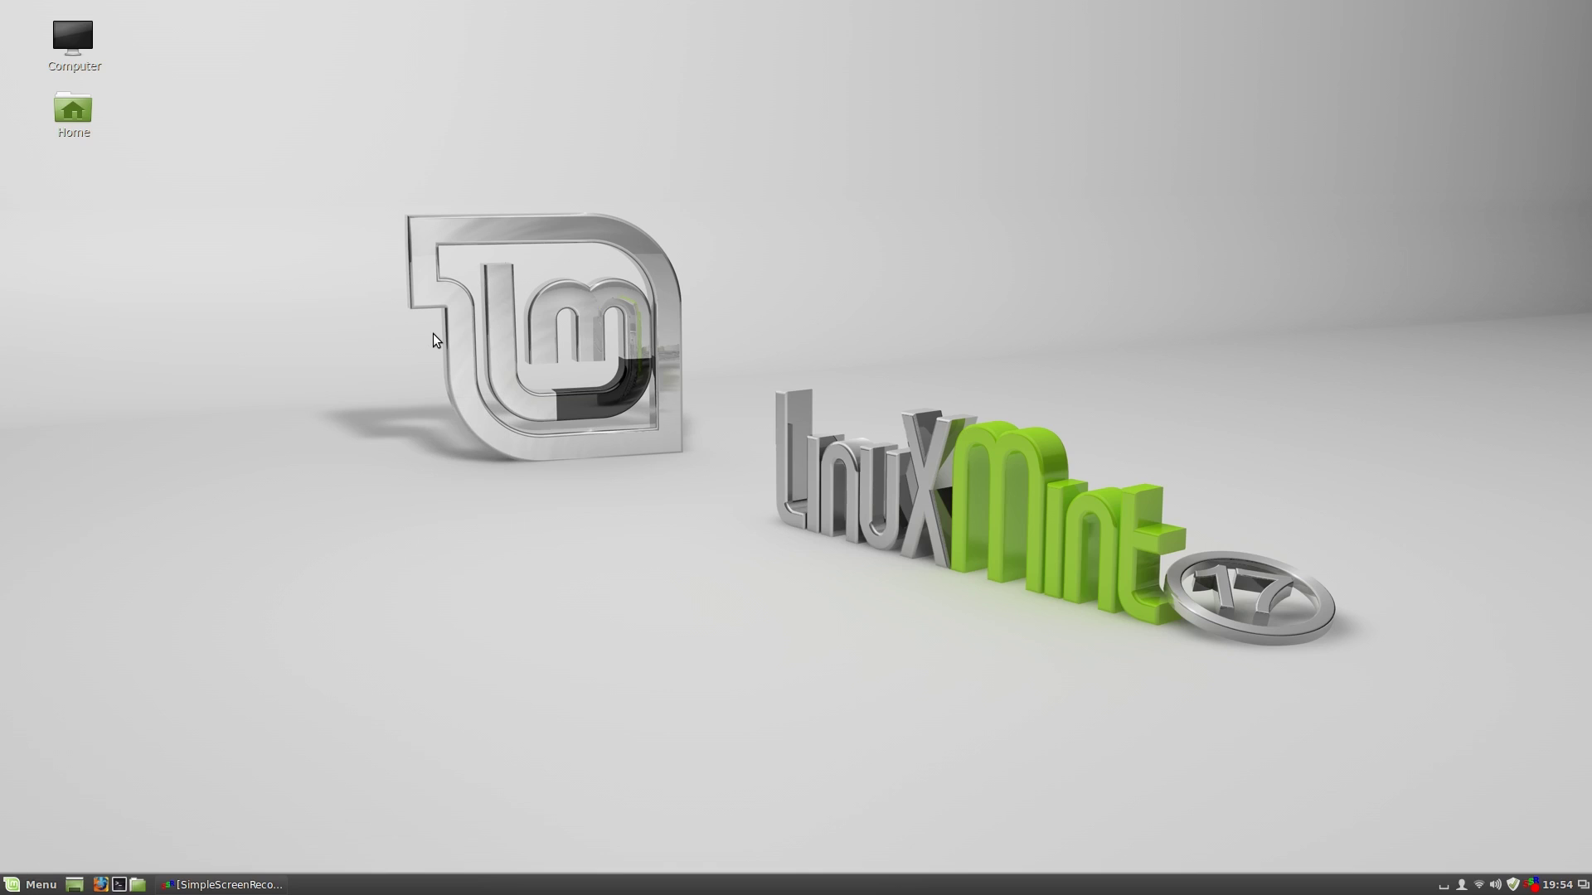